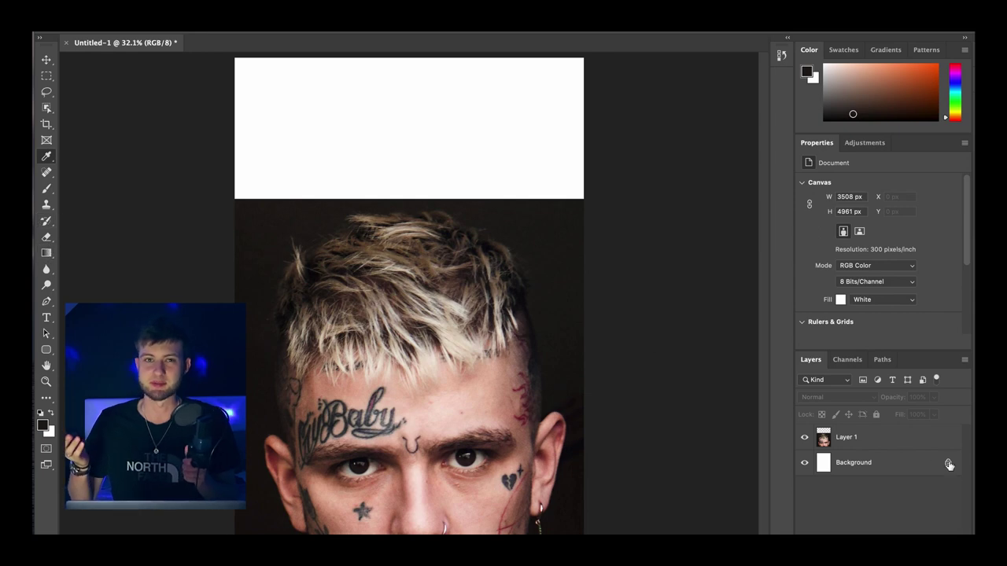
Unlock the Background layer and fill it with the near-black colour matching the portrait's backdrop
left_click(948, 464)
key("x")
key("super+BackSpace")
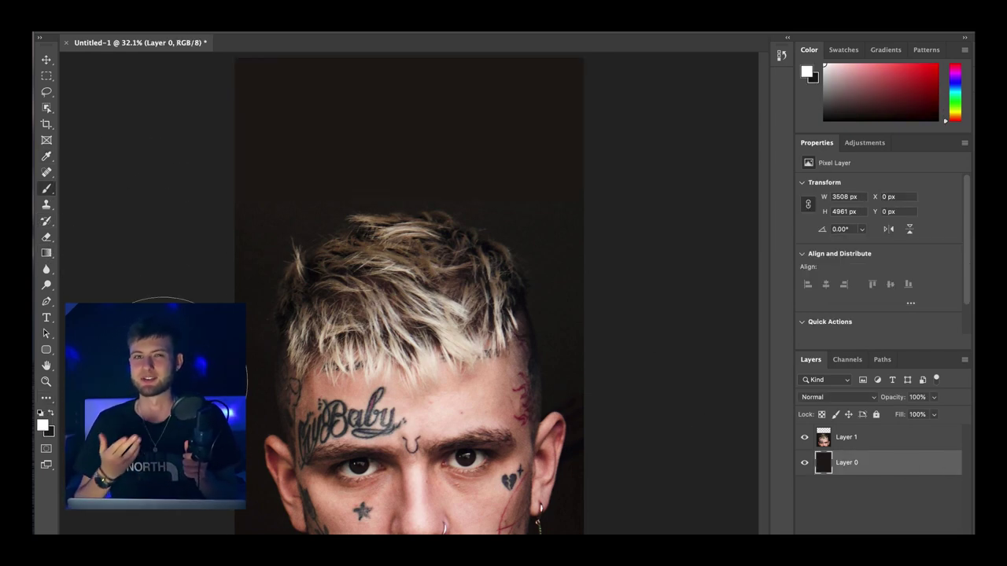
Erase the hard upper edge of the portrait on Layer 1 so it blends into the dark background
left_click(847, 437)
key("e")
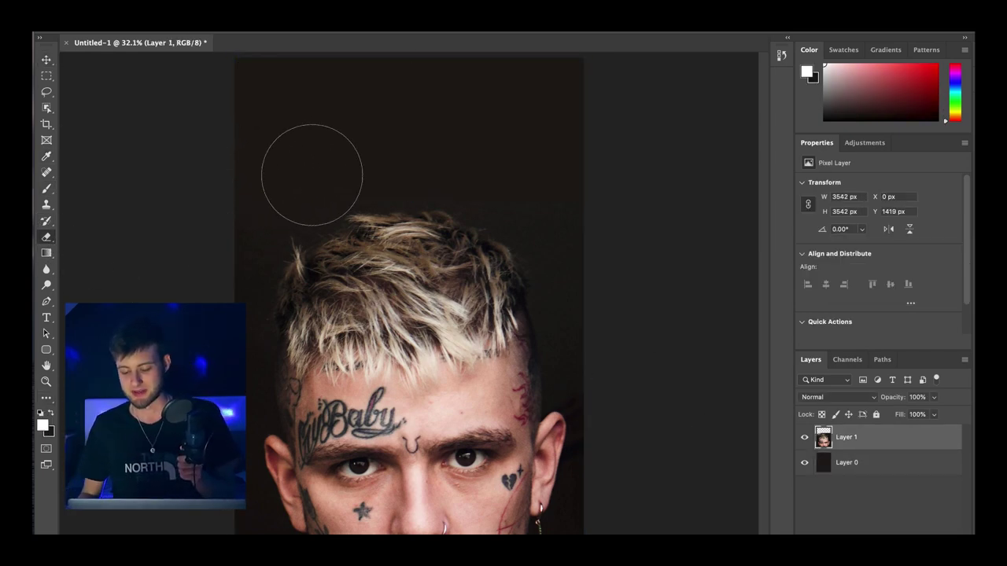
left_click_drag(313, 175, 479, 166)
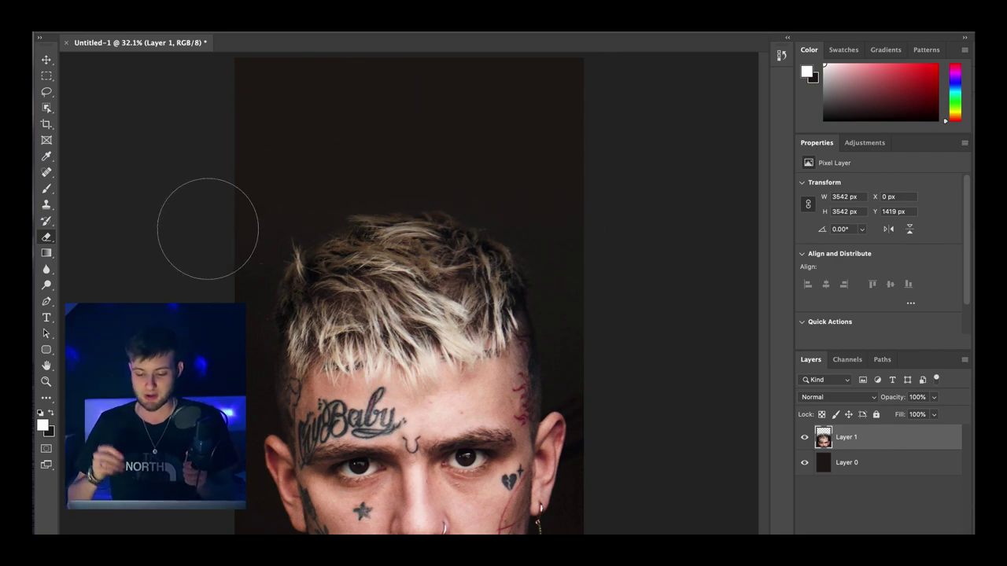
key("v")
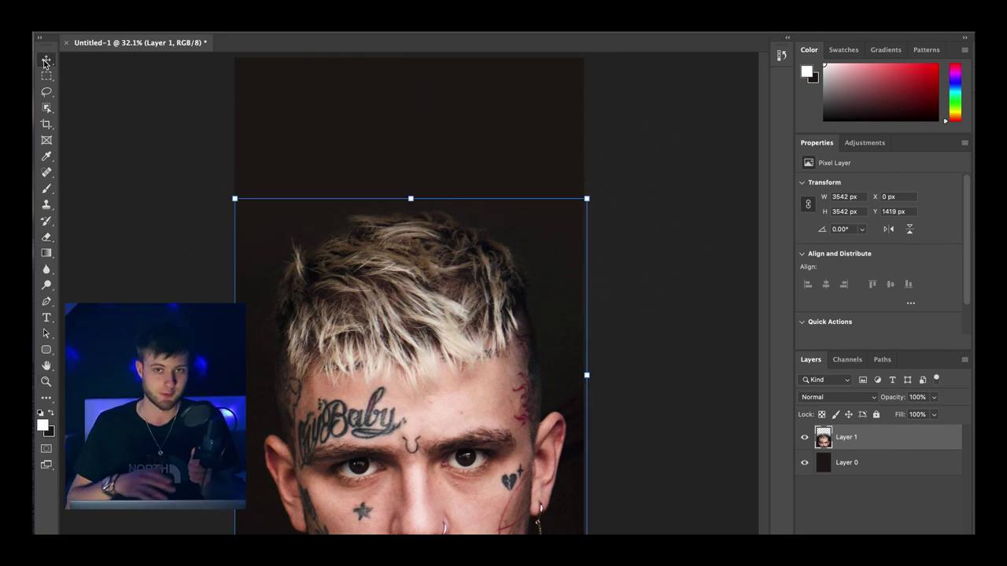
Duplicate the portrait layer and hide the copy
left_click(863, 143)
key("super+v")
key("super+z")
left_click(148, 32)
left_click(354, 125)
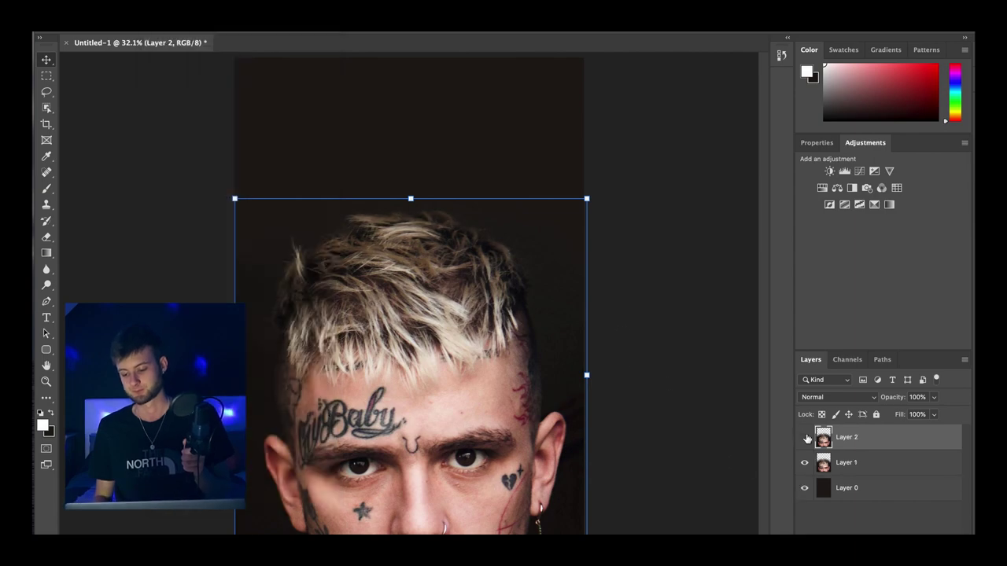
left_click(806, 437)
Add a Hue/Saturation adjustment above Layer 1 with Colorize on, Hue 212, Saturation 34 and Lightness -11
left_click(873, 462)
left_click(822, 188)
left_click_drag(879, 231, 818, 229)
left_click_drag(878, 277, 851, 276)
mouse_move(878, 254)
left_mouse_down()
mouse_move(922, 265)
mouse_move(864, 251)
left_mouse_up()
left_click_drag(817, 231, 804, 230)
left_click_drag(851, 277, 854, 276)
left_click(866, 294)
left_click_drag(807, 231, 892, 231)
mouse_move(841, 254)
left_mouse_down()
mouse_move(825, 256)
mouse_move(854, 255)
left_mouse_up()
mouse_move(877, 277)
left_mouse_down()
mouse_move(858, 279)
mouse_move(870, 276)
left_mouse_up()
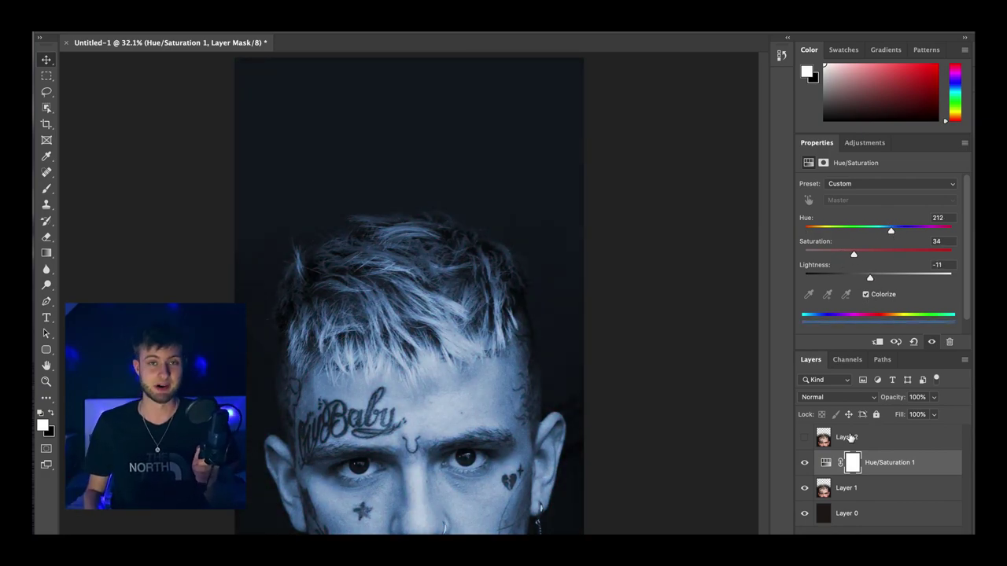
Trace a closed Pen path around the eye beside the broken-heart tattoo, with Layer 1 active
left_click(848, 487)
scroll(409, 315, "up", 5)
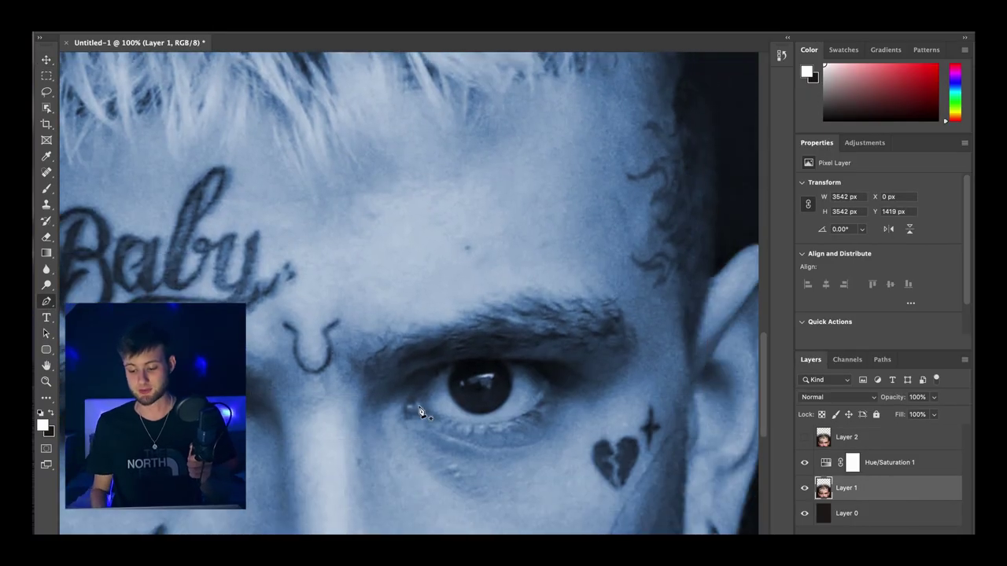
left_click(411, 402)
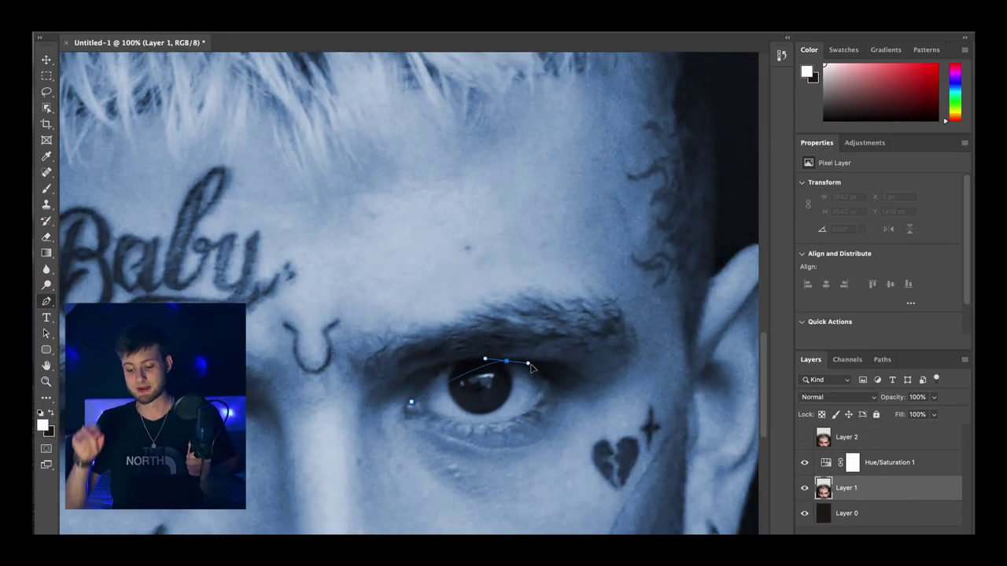
left_click_drag(508, 361, 573, 379)
right_click(507, 363)
left_click(508, 362, "alt")
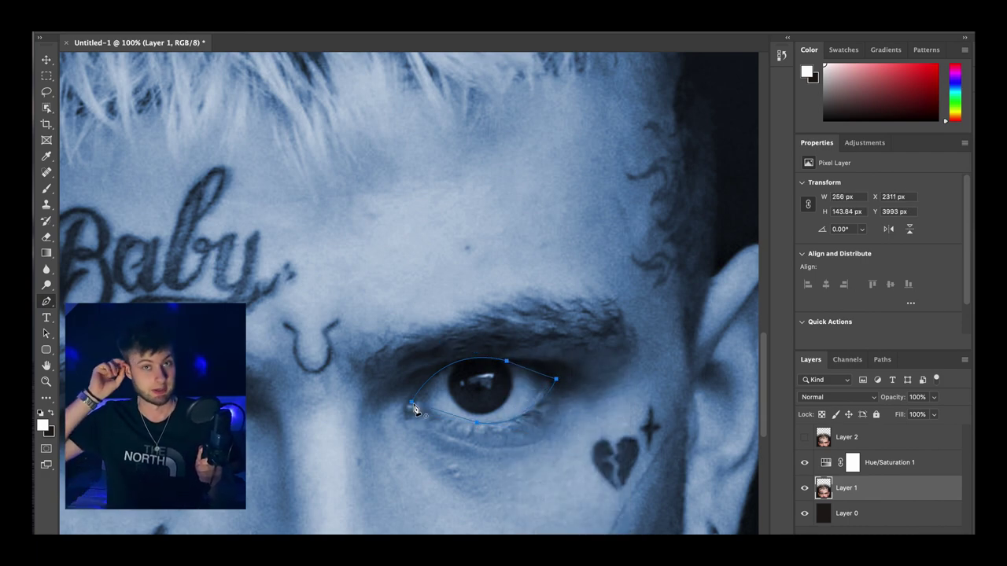
Fill the traced eye shape with white on a new layer above Layer 1 and deselect
left_click(47, 190)
key("alt+shift+super+n")
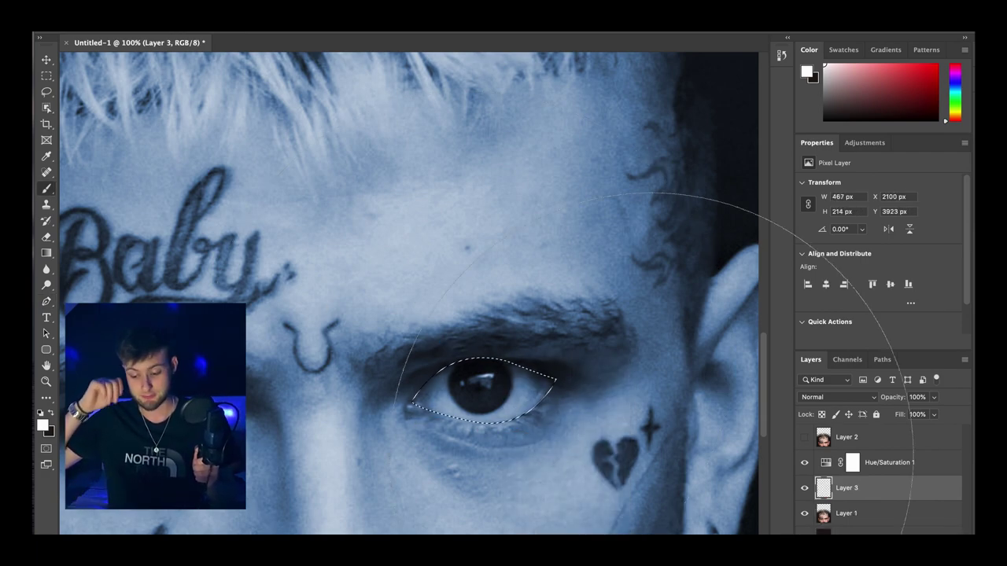
key("super+BackSpace")
key("x")
key("super+BackSpace")
left_click(46, 75)
left_click(77, 92)
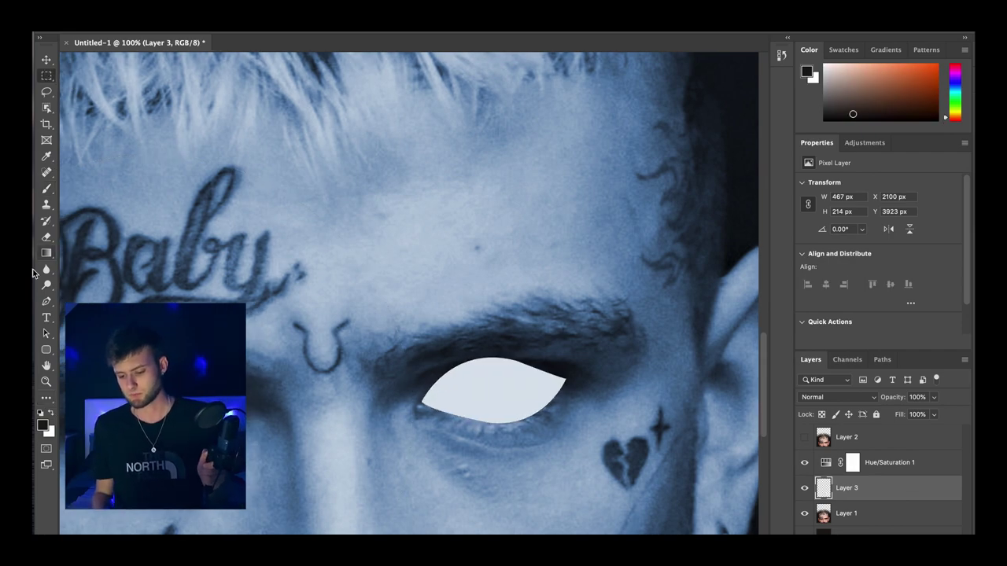
Trace a closed Pen path around the other eye, above the star tattoo
left_click(47, 301)
scroll(325, 388, "left", 7)
left_click(374, 361)
mouse_move(469, 323)
left_mouse_down()
mouse_move(524, 333)
mouse_move(536, 359)
left_mouse_up()
left_click(469, 323, "alt")
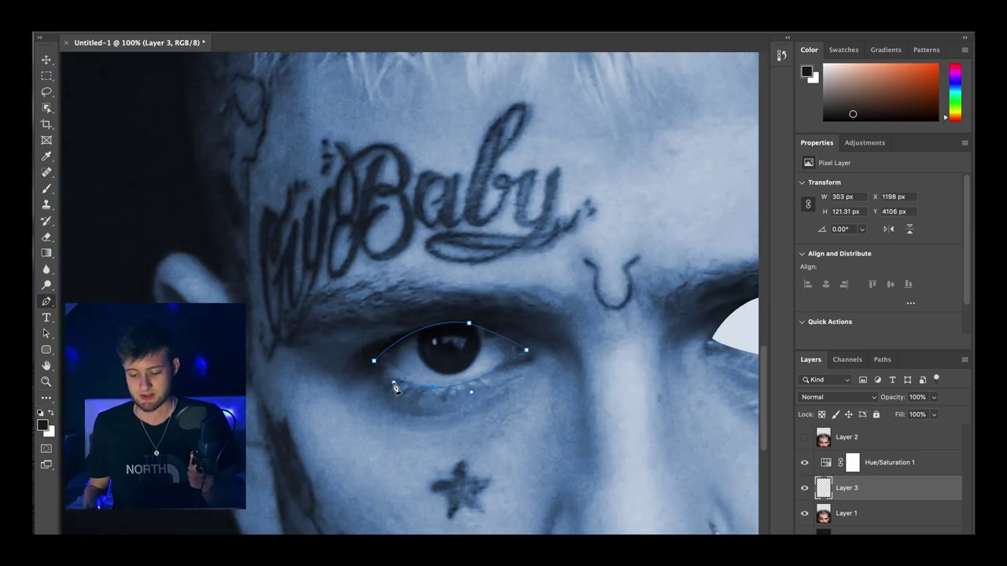
Turn the second eye path into a selection, fill it with white on Layer 3 and deselect
key("super+Return")
left_click(48, 189)
key("x")
left_click(409, 348)
left_click(47, 75)
key("super+d")
left_click(47, 382)
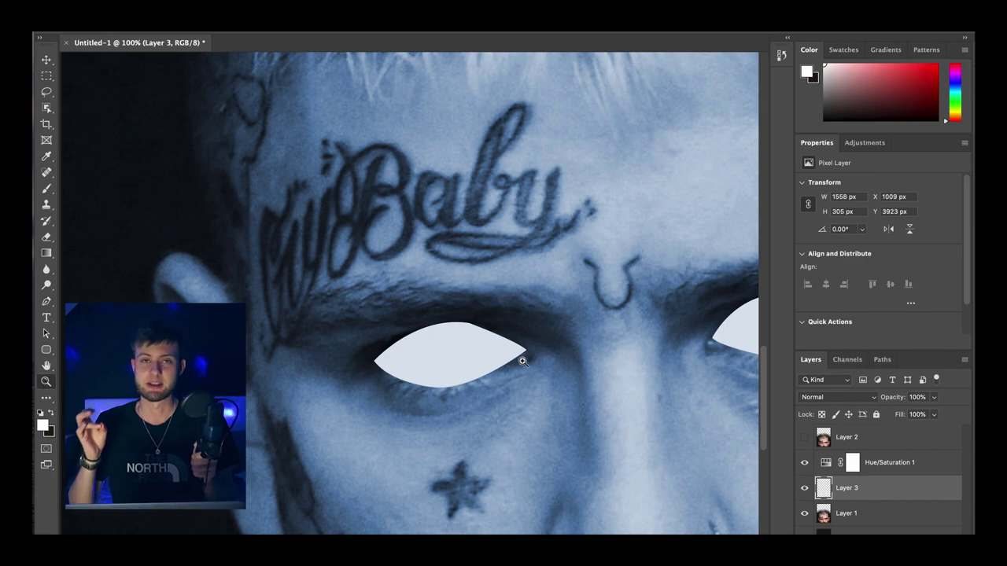
left_click(47, 76)
left_click(46, 383)
left_click_drag(629, 350, 594, 352)
left_click(46, 61)
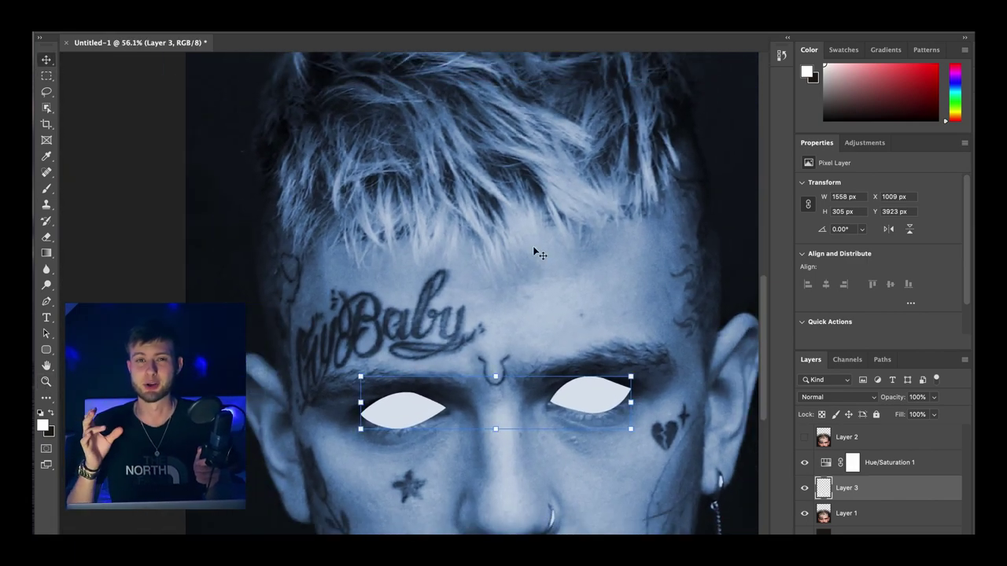
left_click(288, 4)
key("Escape")
Add an Inner Glow to the white eyes layer in blue 1c7dea and raise its opacity
double_click(867, 488)
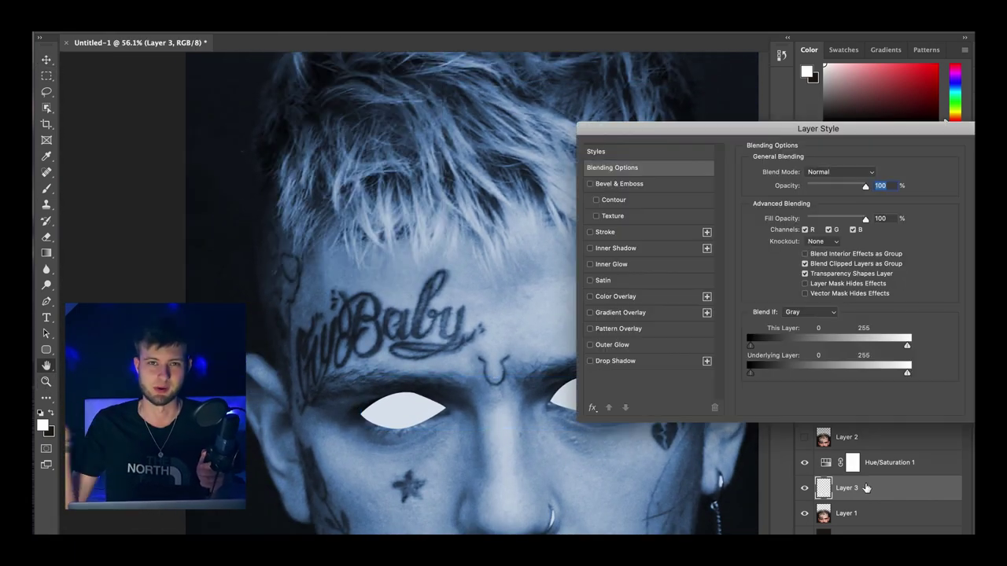
left_click(615, 297)
left_click(604, 265)
left_click(777, 215)
left_click(601, 280)
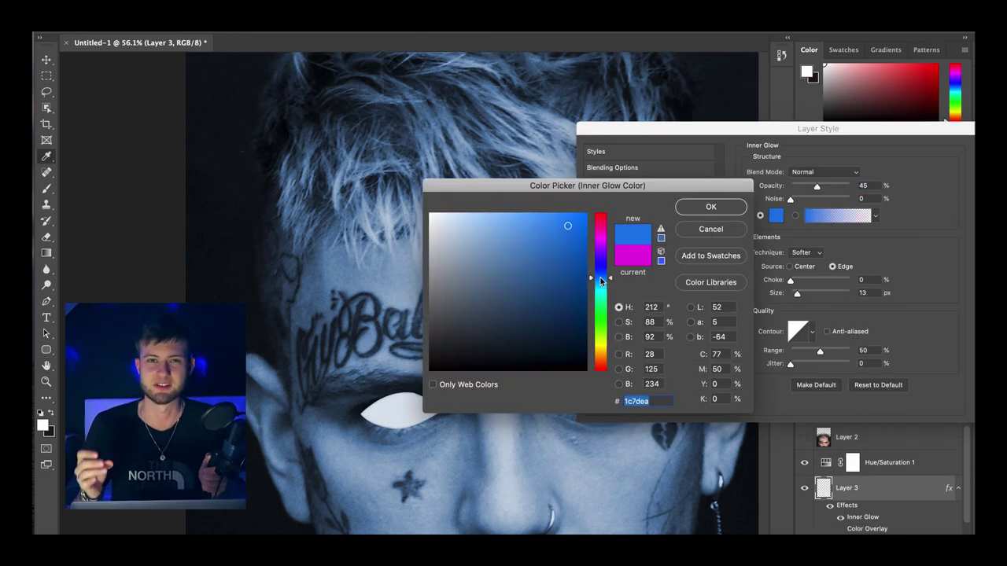
left_click(710, 207)
left_click_drag(817, 188, 846, 190)
Add an Outer Glow with a size of 57 px to the white eyes layer and apply the layer style
left_click(631, 344)
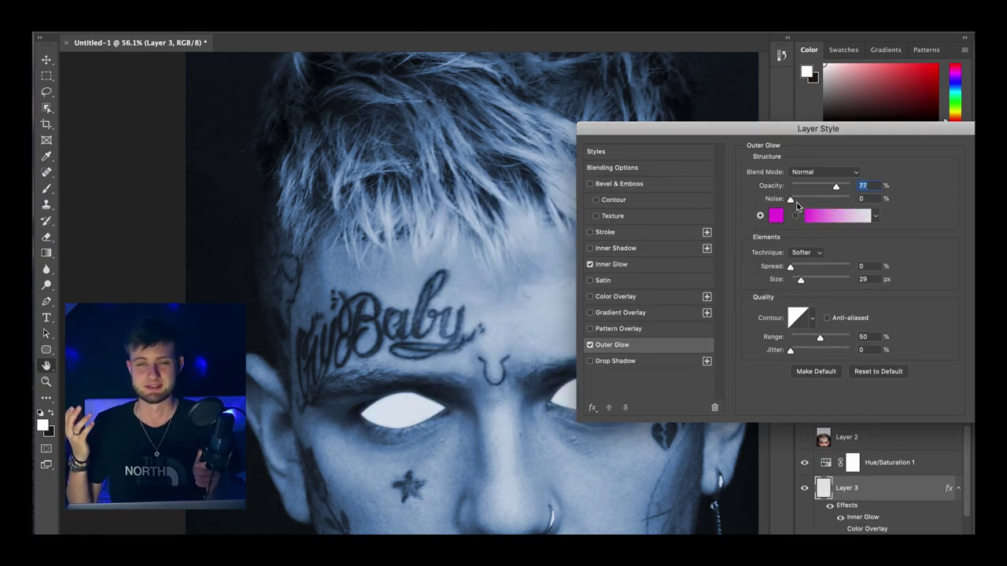
left_click_drag(744, 131, 597, 131)
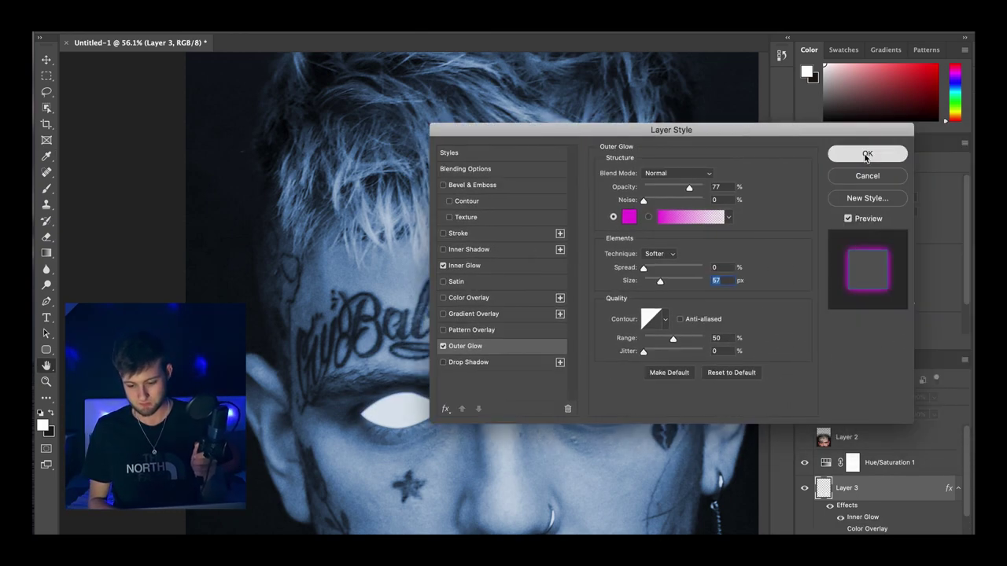
left_click(866, 155)
Try to select the forehead lettering tattoo on Layer 1 with the Magic Wand, adding letter by letter
left_click_drag(575, 429, 472, 431)
left_click_drag(255, 386, 365, 376)
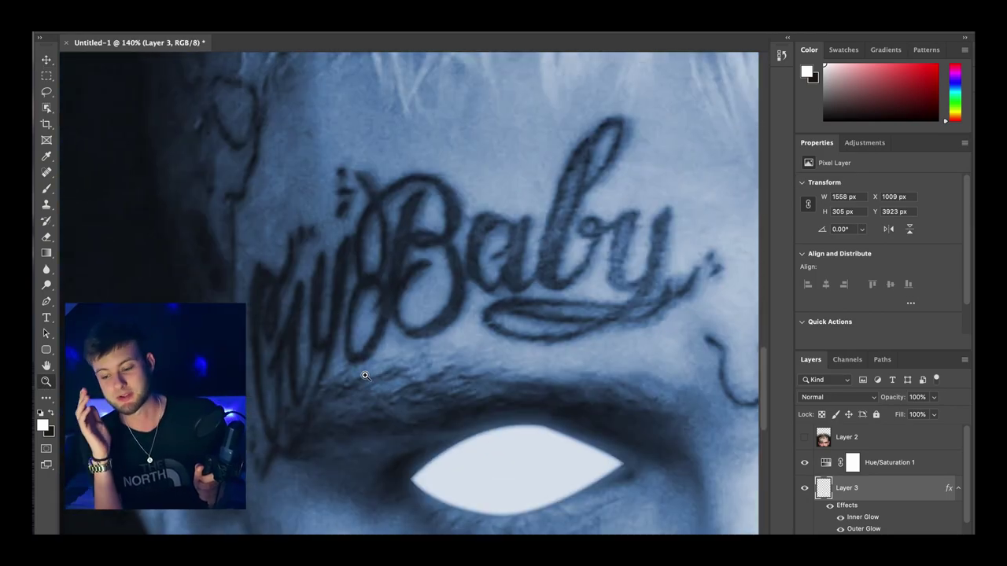
scroll(364, 376, "up", 3)
left_click(848, 546)
left_click(46, 109)
left_click(99, 136)
left_click_drag(226, 269, 295, 315)
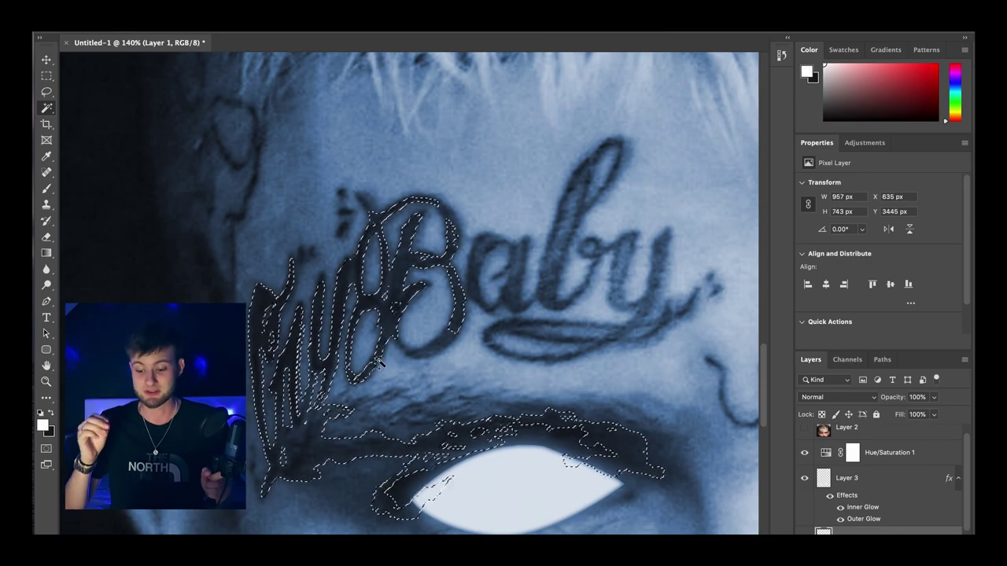
left_click(429, 346, "shift")
left_click(344, 228, "shift")
left_click(492, 295, "shift")
left_click(580, 180, "shift")
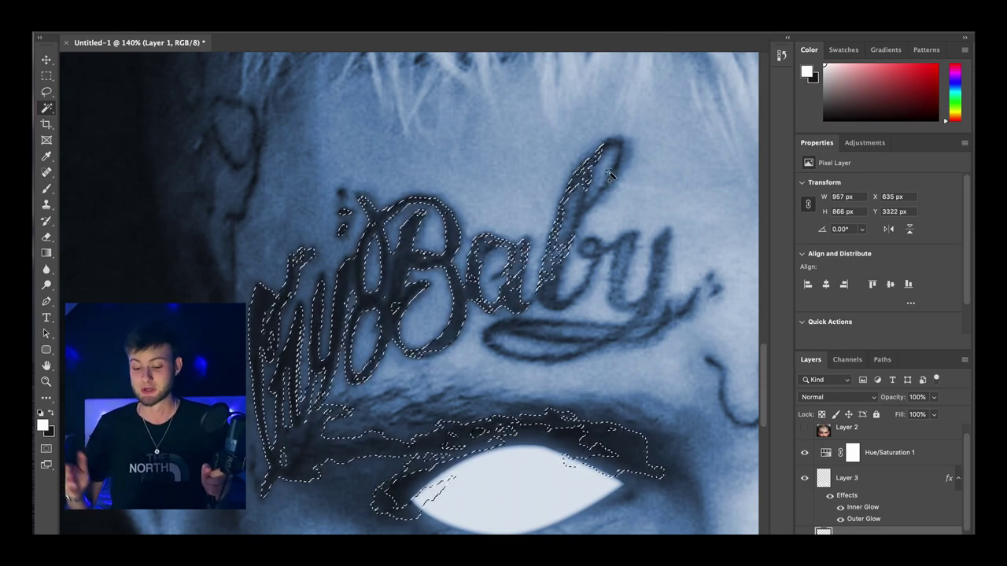
mouse_move(609, 177)
left_mouse_down()
mouse_move(592, 214)
mouse_move(593, 285)
mouse_move(602, 269)
mouse_move(671, 248)
mouse_move(657, 313)
mouse_move(528, 317)
left_mouse_up()
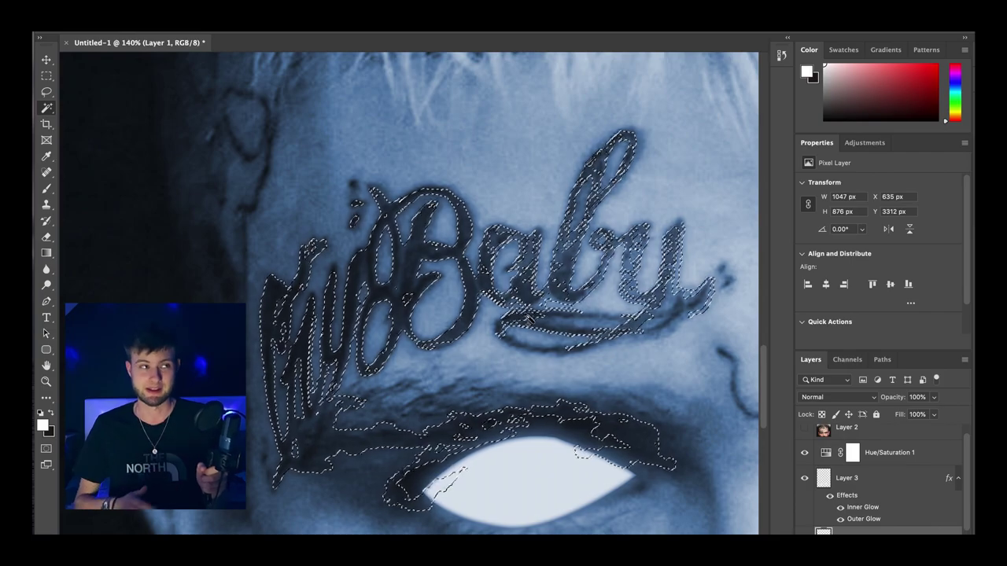
Try painting the selected forehead lettering white on a new layer
key("super+shift+alt+n")
left_click(46, 189)
left_click(574, 315)
left_click(45, 77)
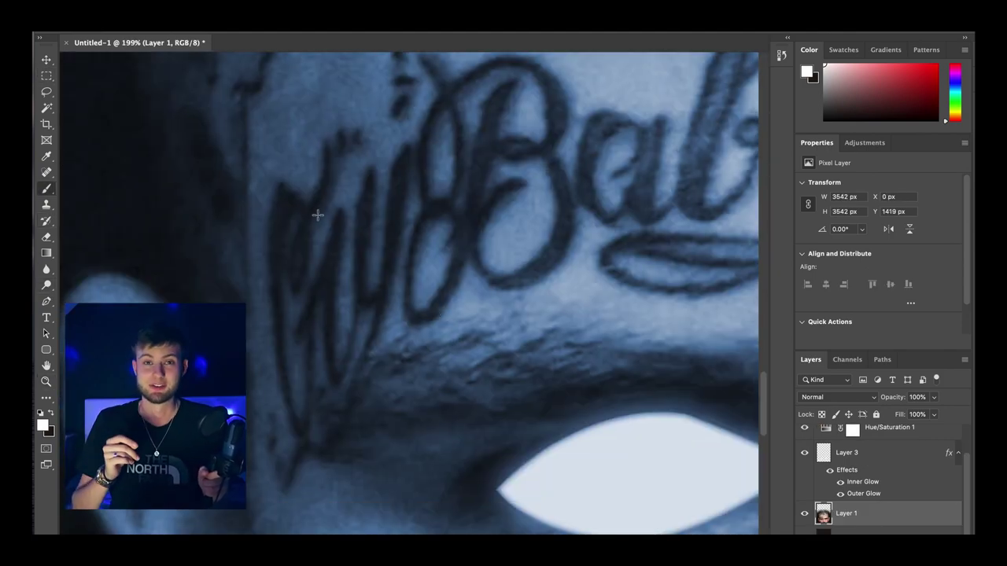
Try tracing the forehead lettering with thin white brush strokes on Layer 1
left_click_drag(331, 142, 346, 322)
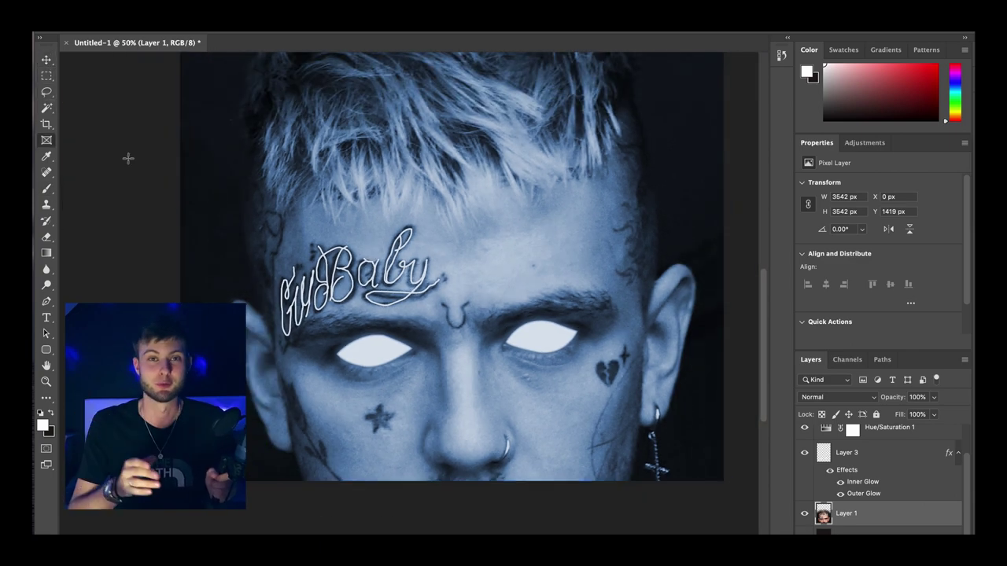
left_click_drag(269, 248, 457, 316)
key("super+z")
Try selecting the traced lettering with the Object Selection tool, deselect, and undo the white strokes
left_click(47, 108)
left_click(102, 108)
left_click_drag(272, 253, 463, 287)
key("super+d")
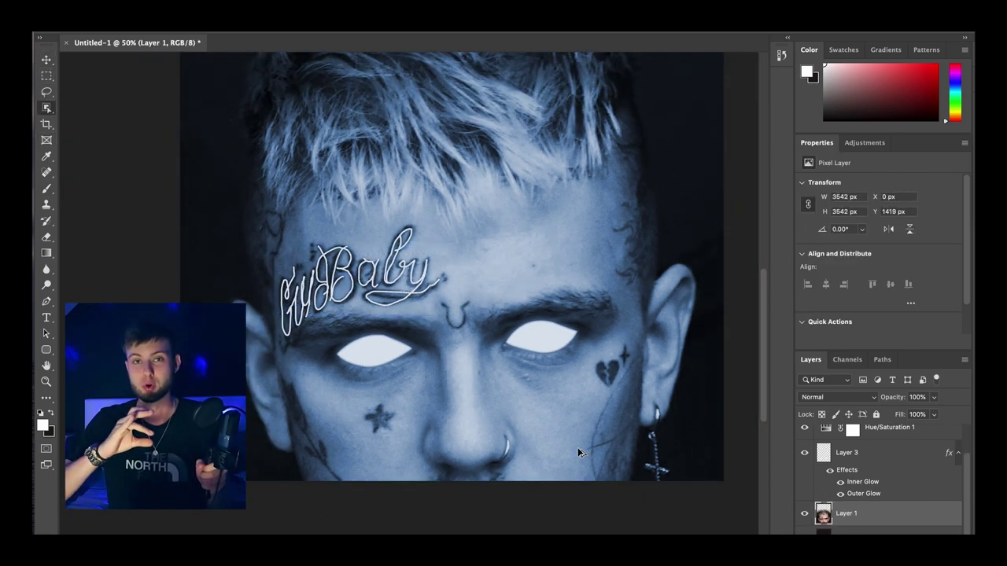
key("super+z")
key("super+d")
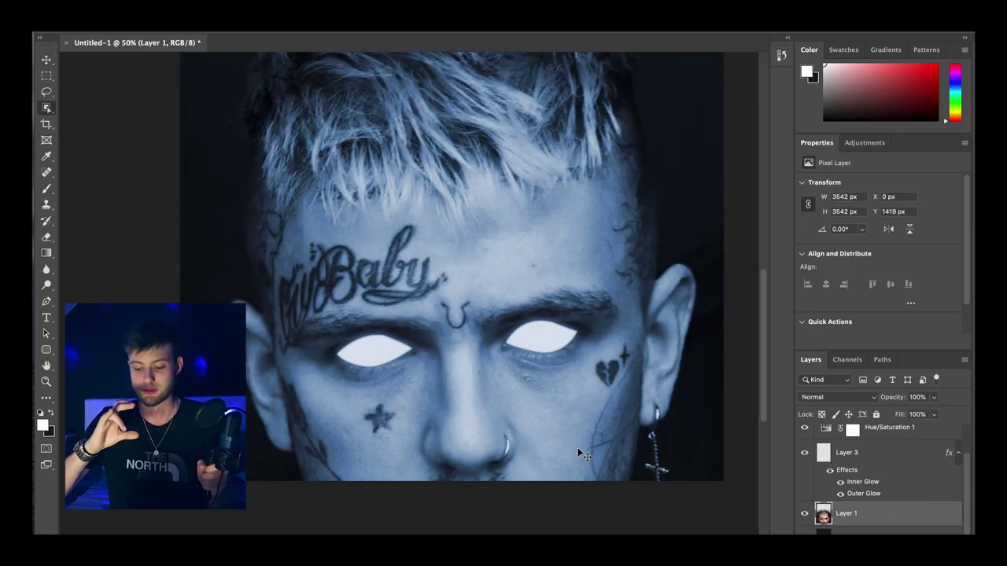
Clear the selection around the black "CryBaby" lettering on Layer 4
key("z")
left_click(325, 403)
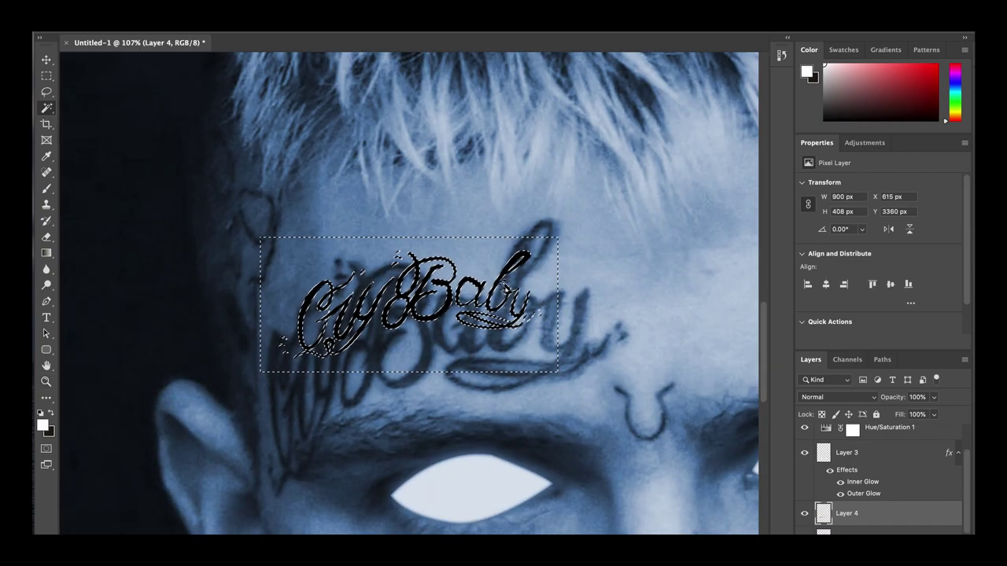
key("ctrl+d")
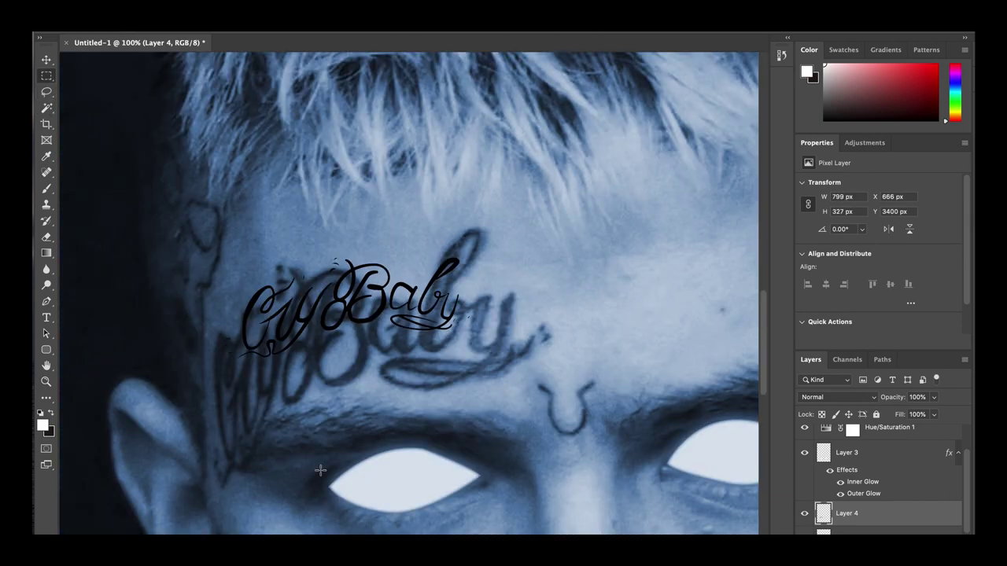
Hide the black lettering layer, make Layer 1 active and choose the Patch tool
right_click(49, 93)
right_click(49, 285)
right_click(49, 206)
right_click(48, 173)
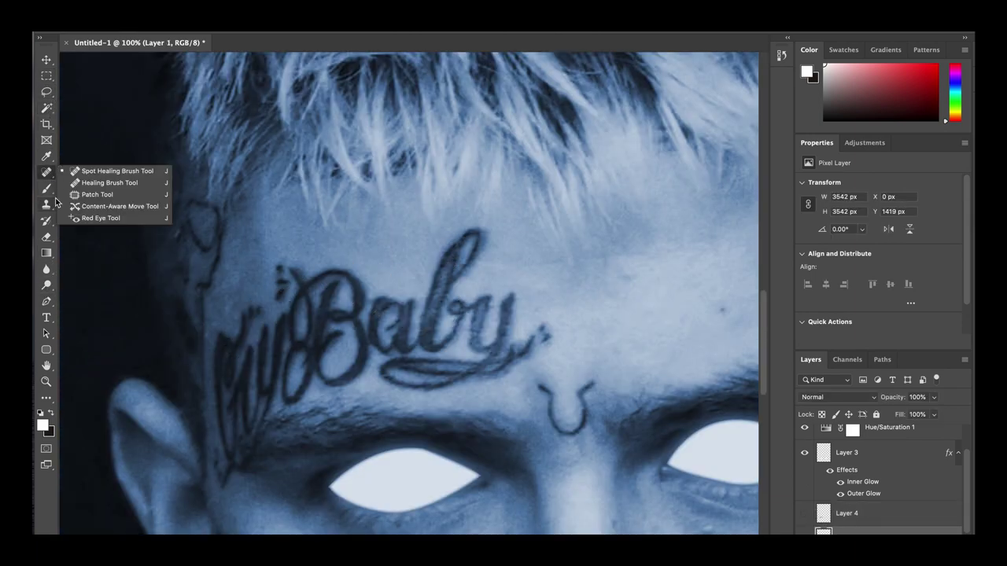
left_click(88, 194)
Try a small test patch on the forehead skin beside the lettering, undo it and deselect
mouse_move(530, 252)
left_mouse_down()
mouse_move(537, 298)
mouse_move(532, 253)
left_mouse_up()
mouse_move(543, 272)
left_mouse_down()
mouse_move(461, 247)
mouse_move(481, 268)
left_mouse_up()
key("ctrl+z")
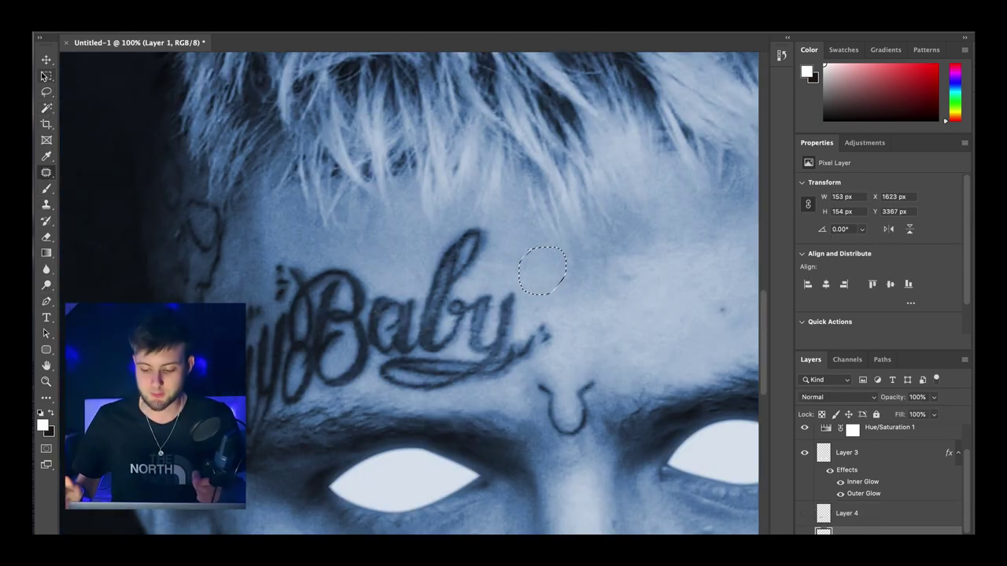
left_click(45, 77)
left_click(88, 268)
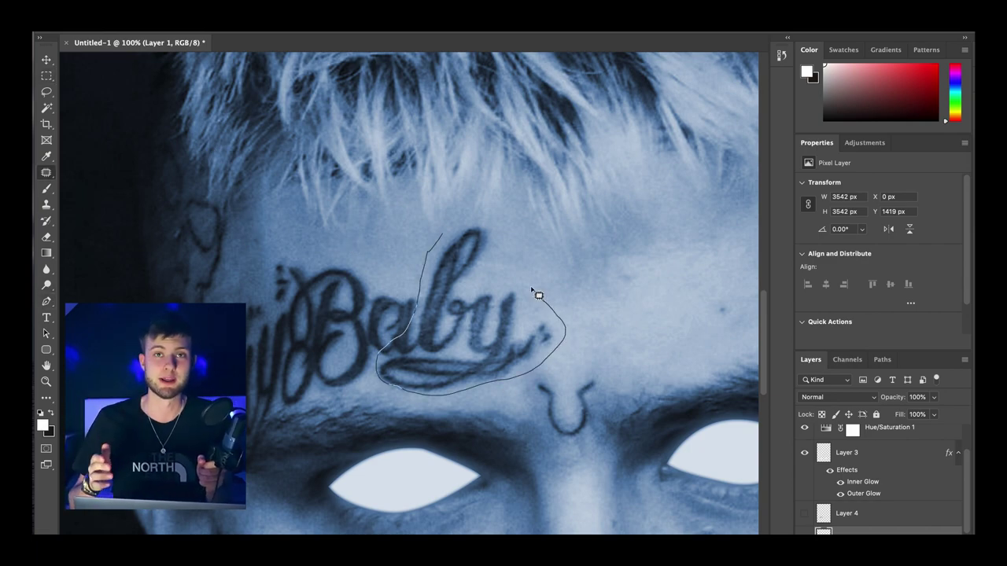
Patch the "aby" end of the forehead tattoo with clean forehead skin and deselect
left_click_drag(538, 295, 468, 229)
left_click_drag(493, 297, 685, 297)
key("m")
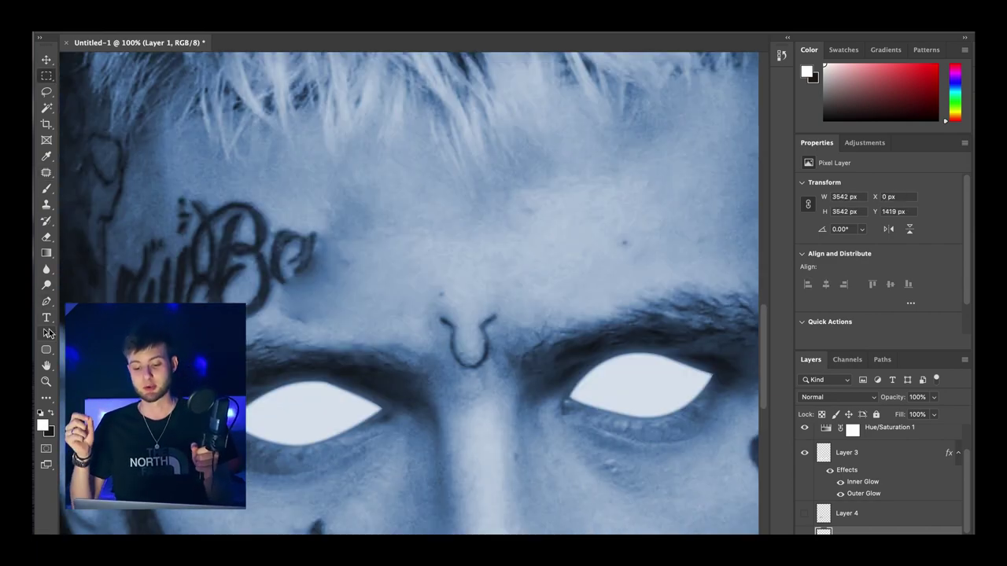
Patch the rest of the forehead lettering, from the "B" out to the temple, with clean forehead skin
left_click_drag(245, 319, 192, 189)
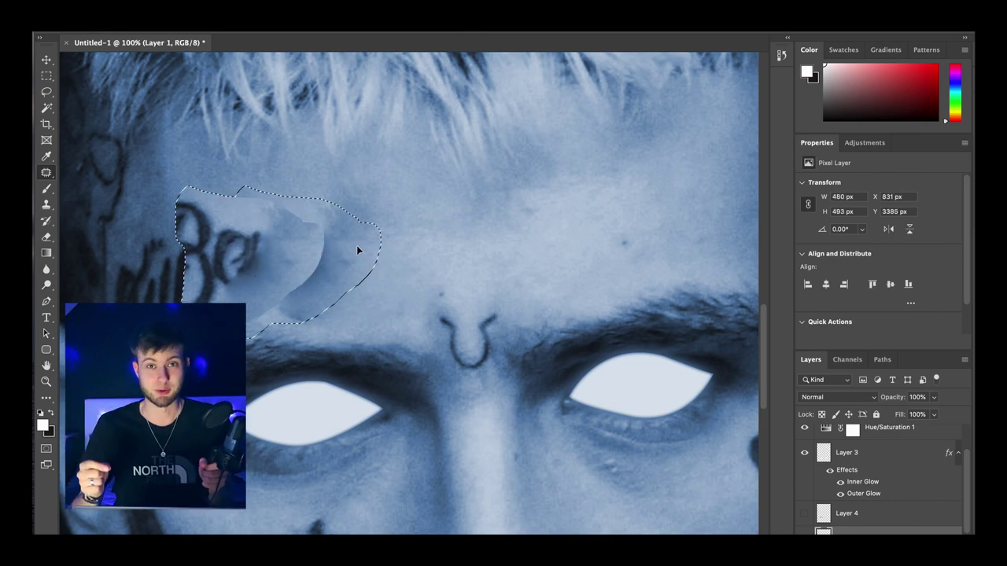
left_click_drag(298, 252, 449, 225)
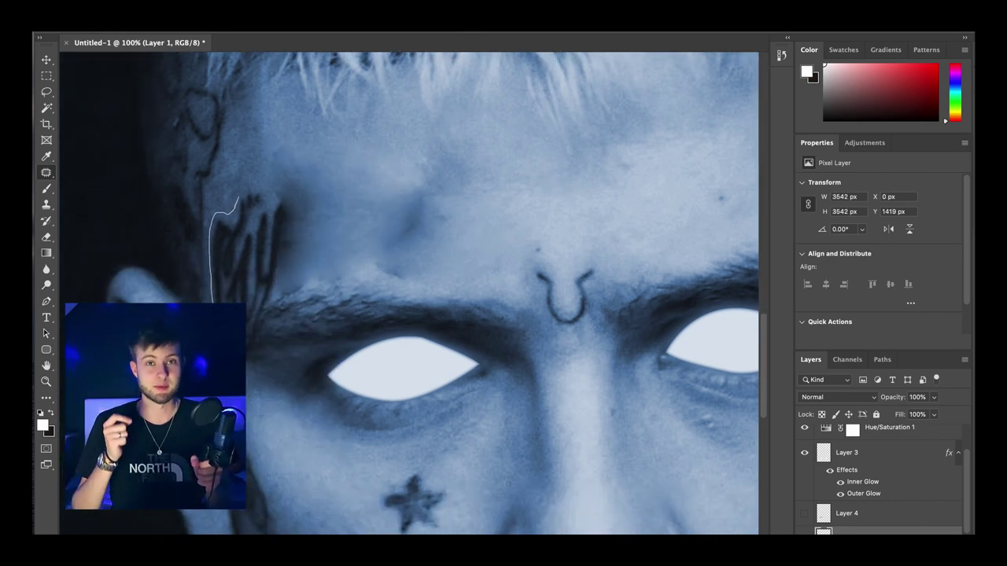
mouse_move(300, 250)
left_mouse_down()
mouse_move(239, 196)
mouse_move(678, 115)
left_mouse_up()
left_click(46, 77)
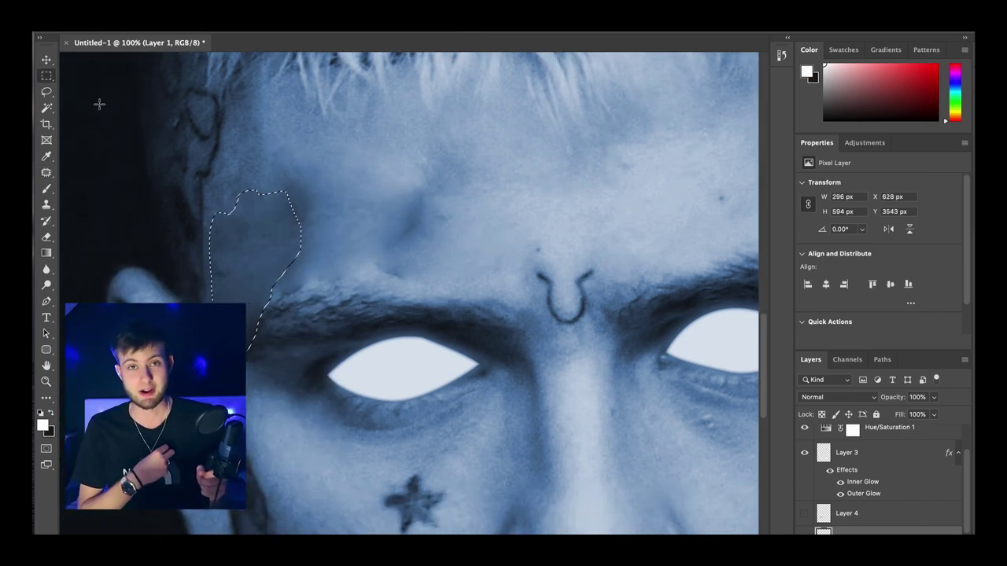
Deselect the patched temple area and choose the Smudge tool
left_click(99, 103)
left_click(46, 382)
left_click_drag(348, 248, 291, 249)
left_click_drag(401, 258, 470, 261)
left_click_drag(403, 360, 366, 360)
right_click(47, 270)
left_click(101, 295)
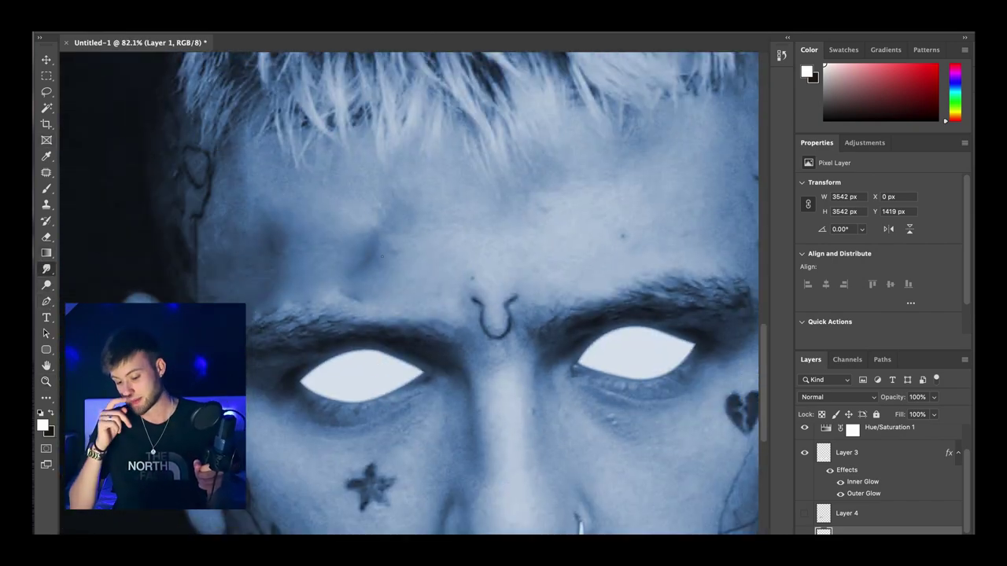
Try covering the dark smudge above the eyebrow by brushing on a skin colour sampled from the forehead
left_click(47, 157)
left_click(338, 228)
left_click(47, 188)
left_click(79, 21)
double_click(153, 77)
key("Return")
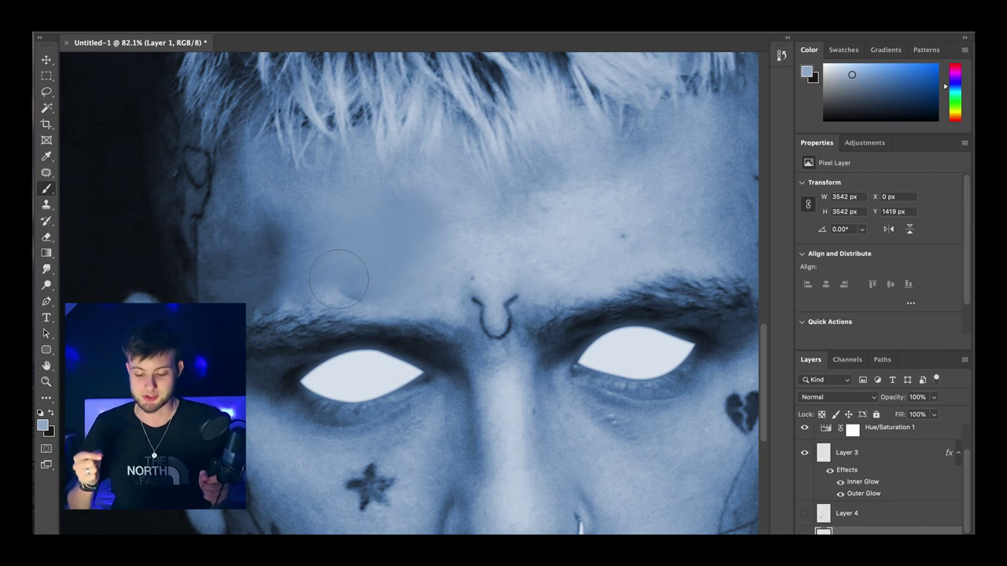
scroll(415, 295, "down", 2)
left_click_drag(306, 272, 299, 338)
Patch the remaining dark smudges above the eyebrow and at the temple with clean forehead skin and deselect
left_click(47, 172)
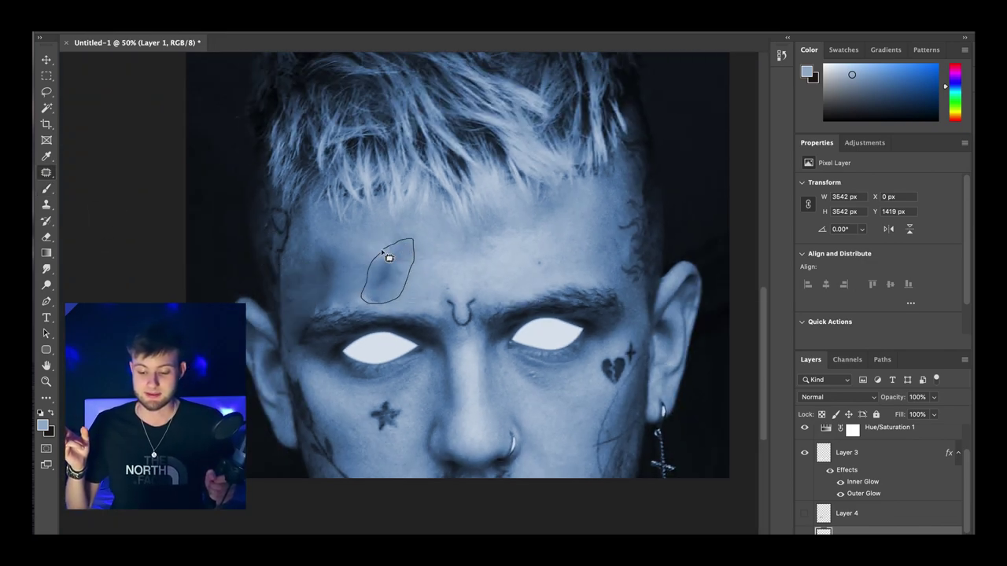
left_click_drag(388, 257, 389, 259)
key("m")
left_click_drag(307, 285, 323, 240)
left_click_drag(342, 261, 412, 264)
left_click_drag(303, 306, 302, 319)
scroll(160, 191, "down", 2)
scroll(160, 192, "up", 2)
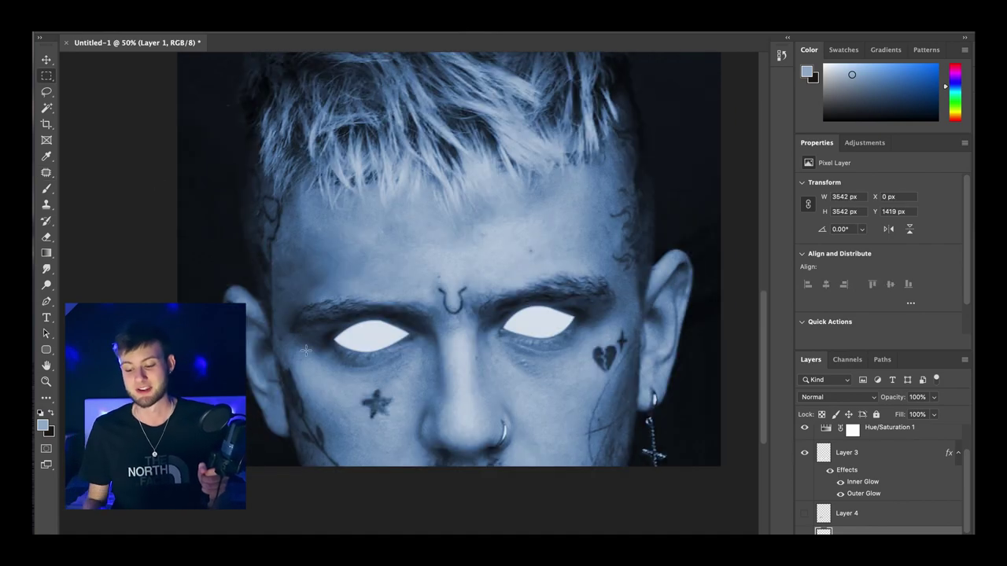
Show the lettering on Layer 4, make that layer active and move it onto the cleaned forehead
left_click(804, 512)
left_click(46, 60)
left_click(854, 512)
left_click_drag(389, 237, 396, 261)
Distort the "Cry Baby" lettering by its corners so it follows the curve of the forehead
key("super+t")
mouse_move(412, 250)
left_mouse_down()
mouse_move(445, 233)
mouse_move(412, 262)
left_mouse_up()
left_click_drag(304, 266, 297, 266)
left_click_drag(291, 305, 284, 304)
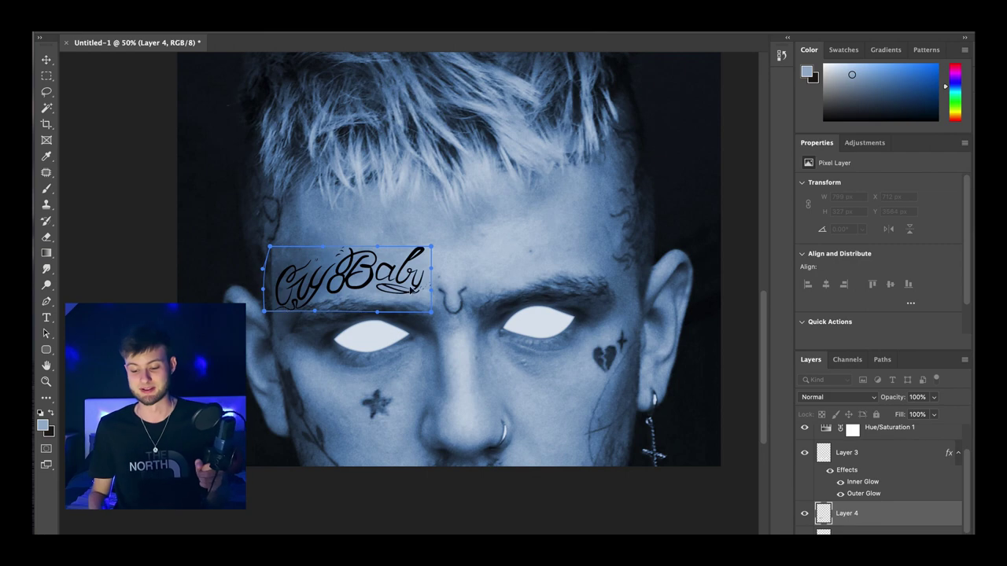
left_click_drag(410, 287, 416, 288)
left_click_drag(431, 247, 427, 251)
key("Return")
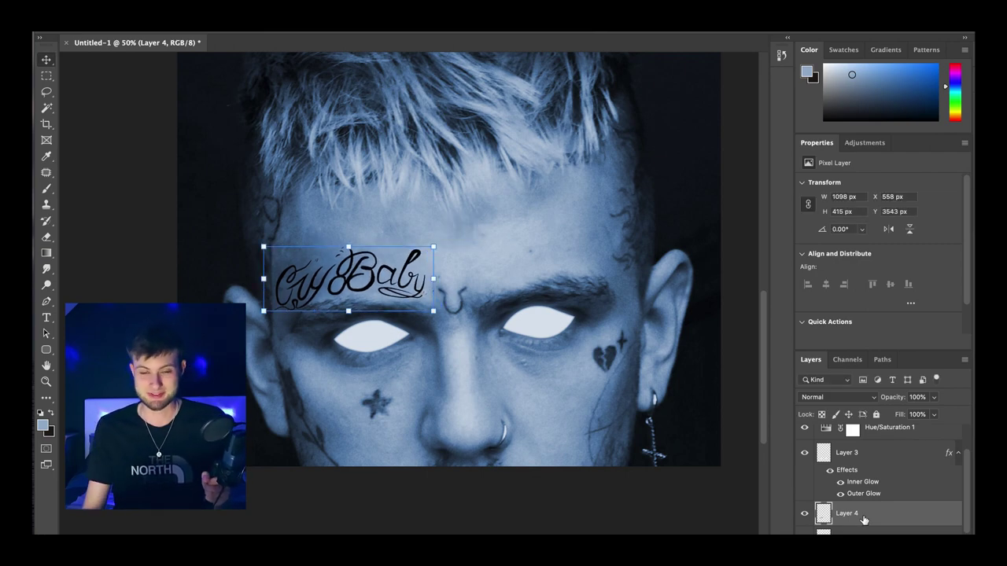
left_click(733, 64)
double_click(881, 519)
left_click(470, 298)
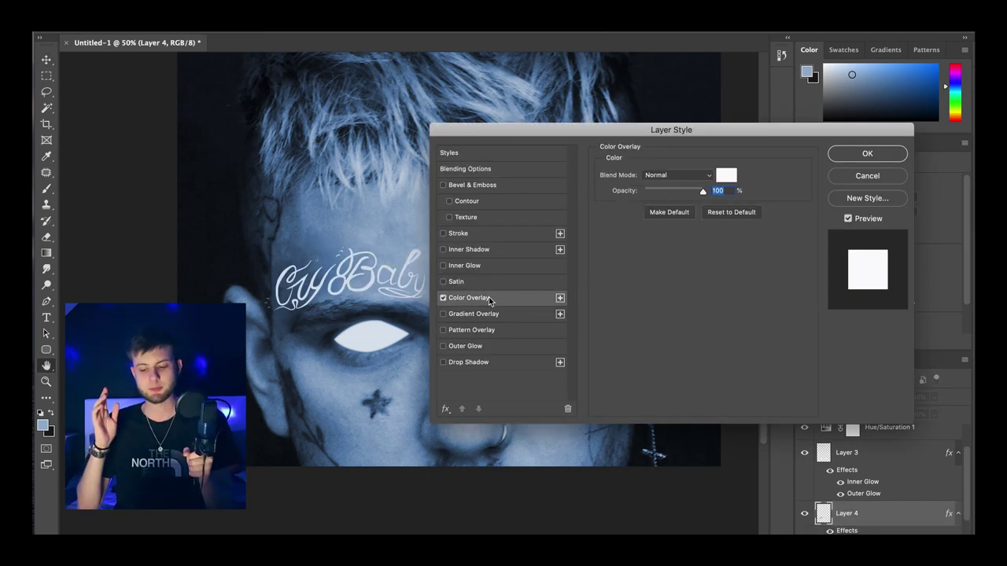
left_click(846, 179)
double_click(864, 459)
left_click(876, 179)
Copy the layer style of the glowing eyes on Layer 3 and paste it onto the lettering layer
right_click(850, 454)
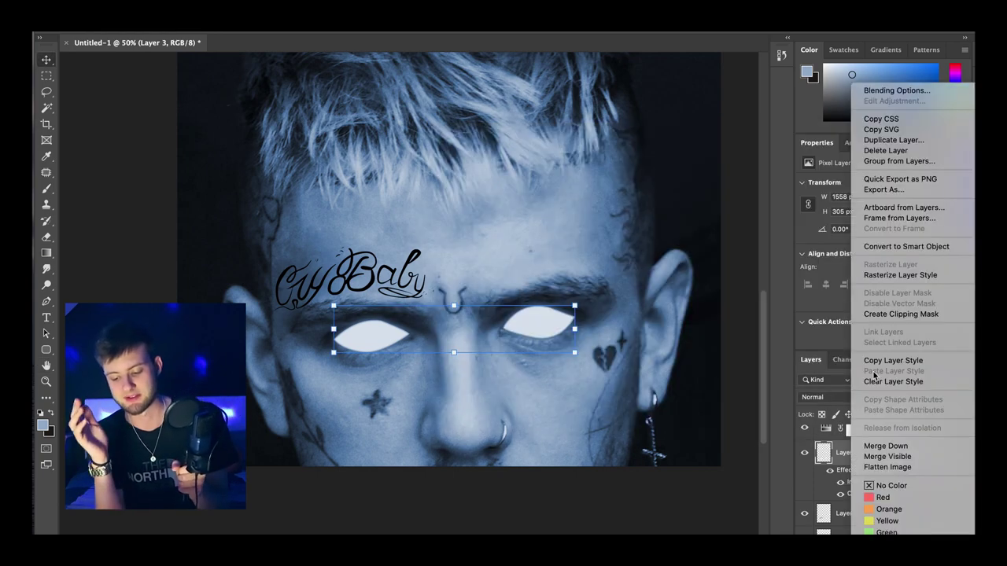
left_click(876, 362)
right_click(874, 514)
left_click(901, 372)
Add a white Color Overlay at 100% opacity to the lettering and turn off its Inner Glow
right_click(859, 518)
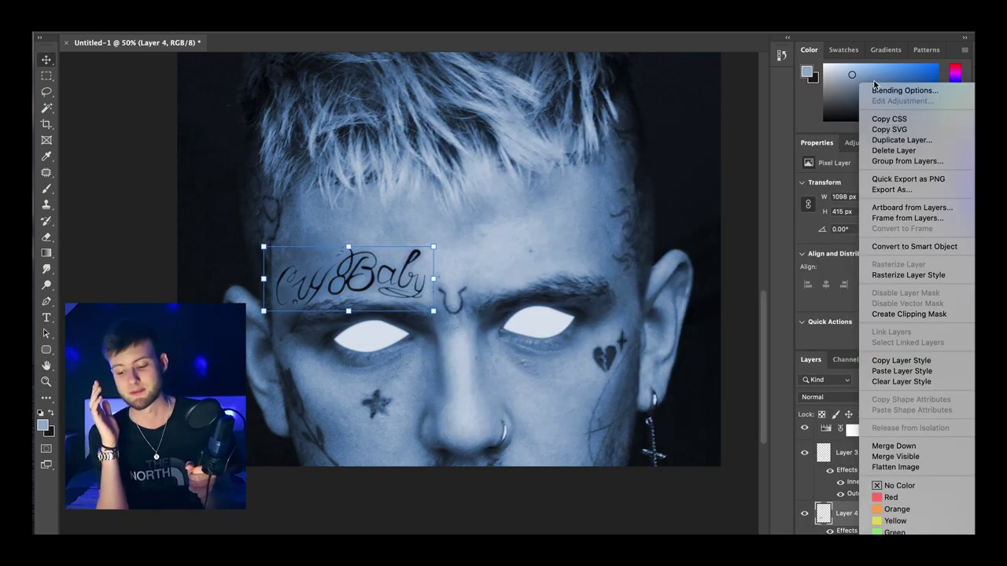
left_click(875, 88)
left_click(469, 297)
left_click_drag(645, 127, 738, 103)
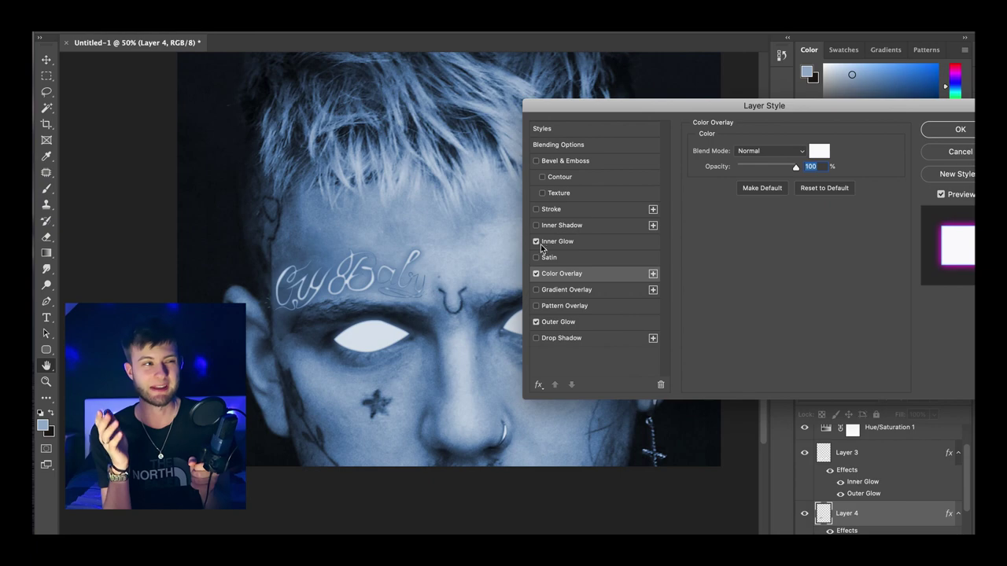
left_click(538, 242)
Set the lettering's Outer Glow to the pale eye colour, reduce the glow size, apply the style and choose the Eraser
left_click(566, 324)
left_click(717, 192)
left_click(386, 345)
left_click(712, 208)
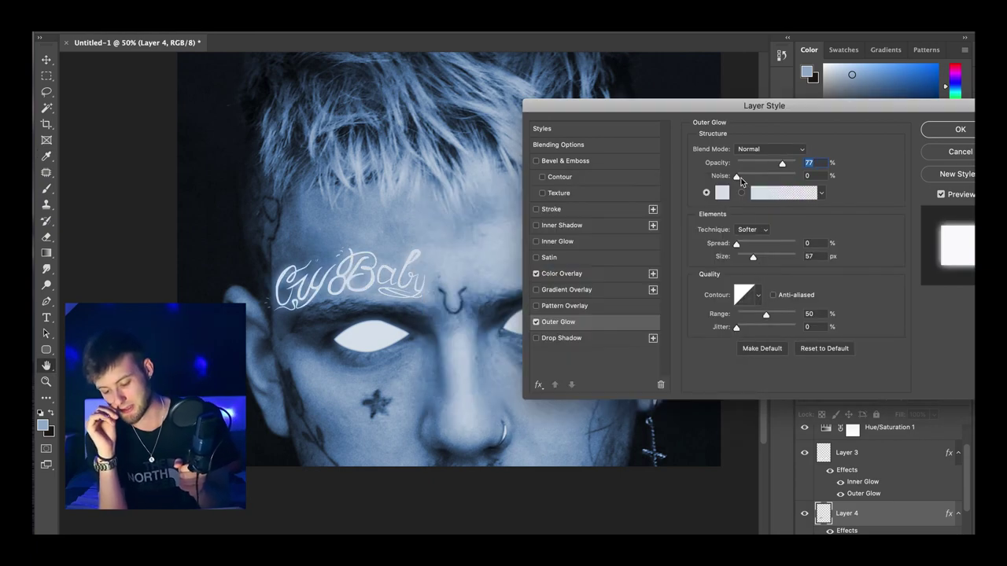
left_click_drag(754, 258, 739, 245)
left_click_drag(787, 105, 681, 105)
left_click(833, 132)
left_click(46, 236)
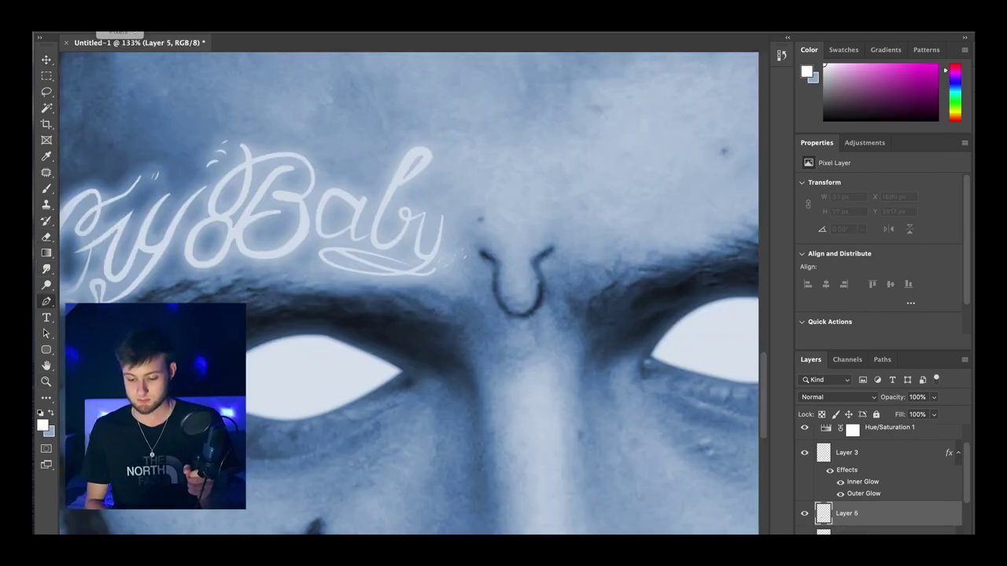
Try to trace the curve of the U-shaped tattoo between the eyebrows with the Pen tool
left_click_drag(517, 316, 550, 316)
left_click_drag(535, 263, 529, 244)
left_click(535, 264, "alt")
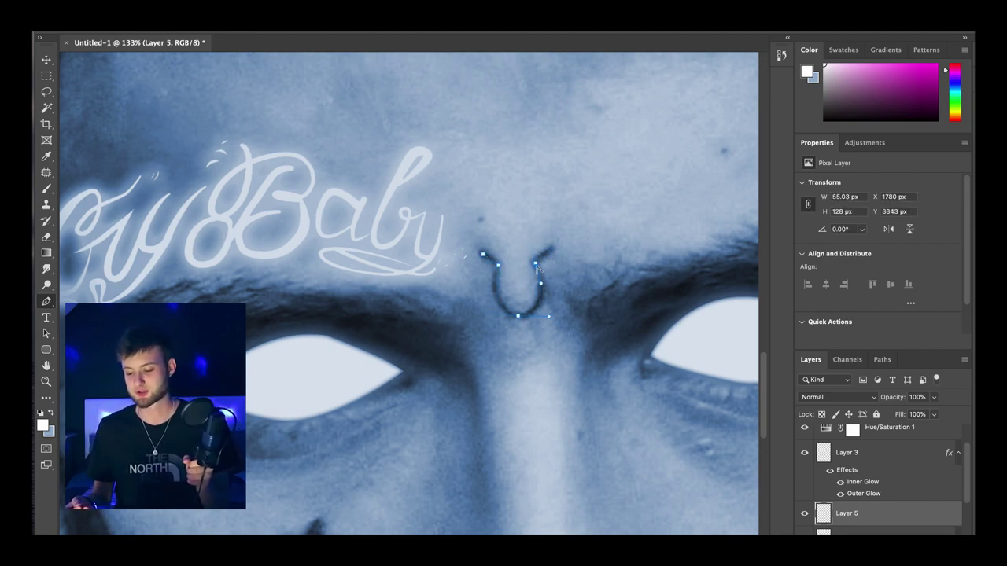
key("super+z")
key("super+z")
key("super+z")
key("super+z")
Trace the U-shaped tattoo between the eyebrows, turn the outline into a selection and fill it with white on Layer 5
left_click_drag(519, 316, 555, 316)
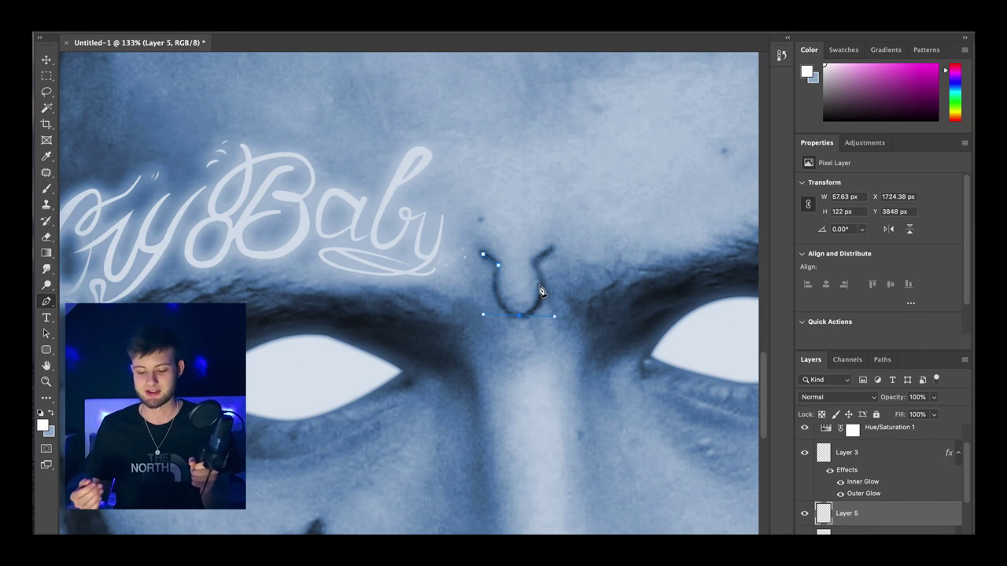
scroll(540, 264, "up", 1)
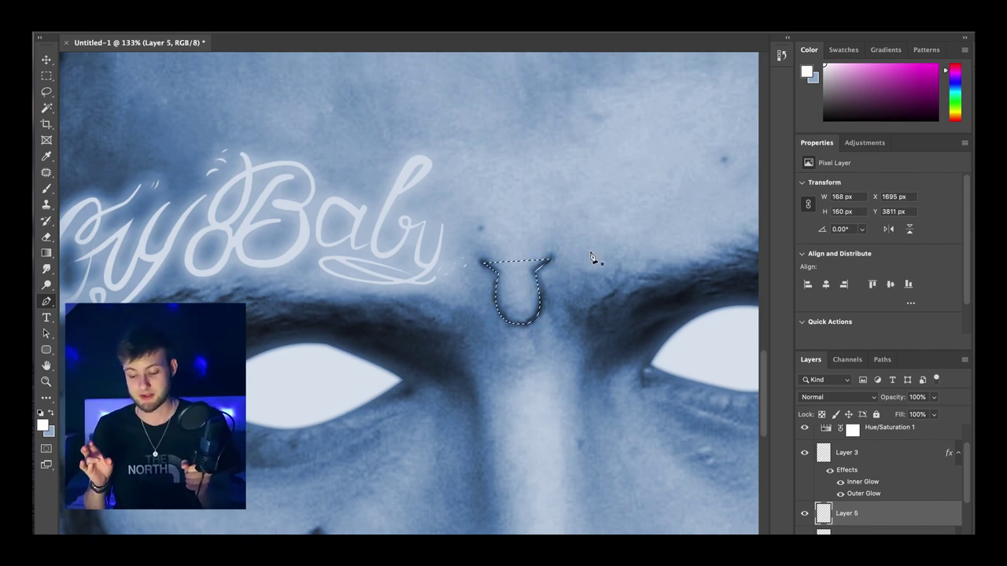
left_click(48, 191)
key("super+BackSpace")
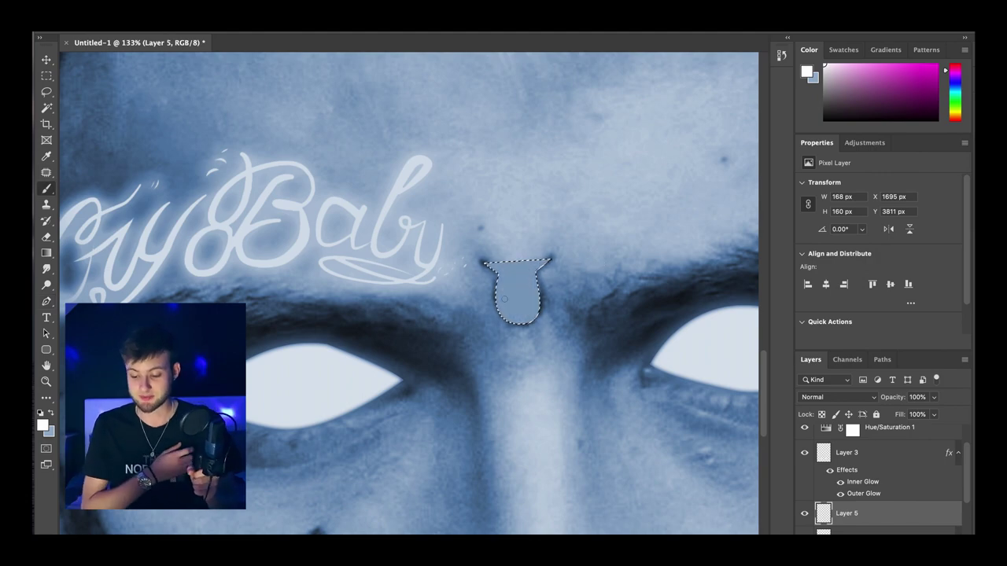
scroll(463, 292, "right", 5)
scroll(463, 293, "left", 5)
key("x")
key("super+BackSpace")
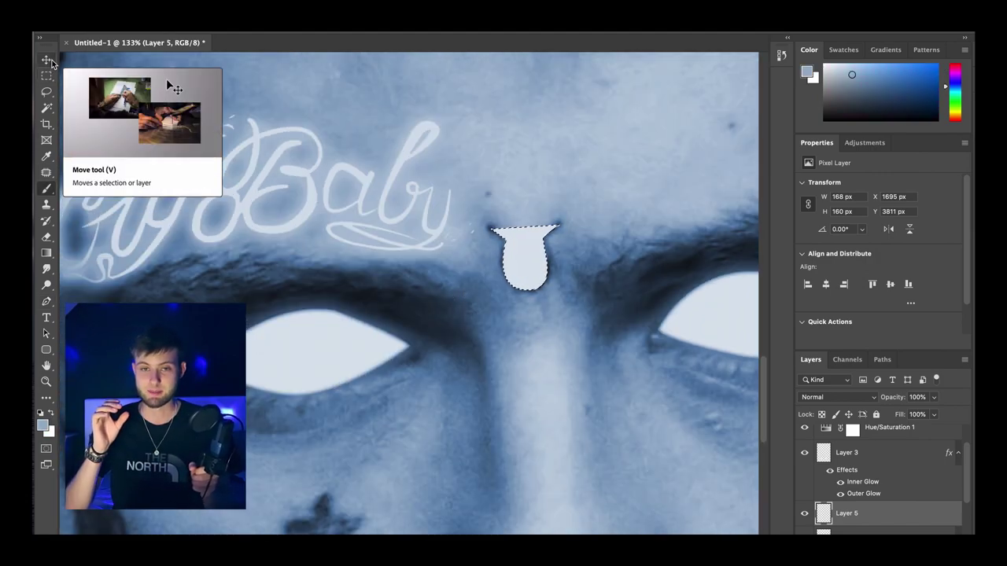
Duplicate the white U shape onto its own layer and give the copy a black Color Overlay
left_click(48, 61)
key("super+j")
left_click_drag(524, 268, 545, 248)
left_click(749, 505)
double_click(875, 436)
left_click(463, 275)
left_click(714, 151)
left_click(560, 356)
left_click(711, 207)
left_click(854, 129)
Narrow the black copy to about 136 px wide and nudge it up so a white rim shows around it
left_click_drag(527, 259, 541, 265)
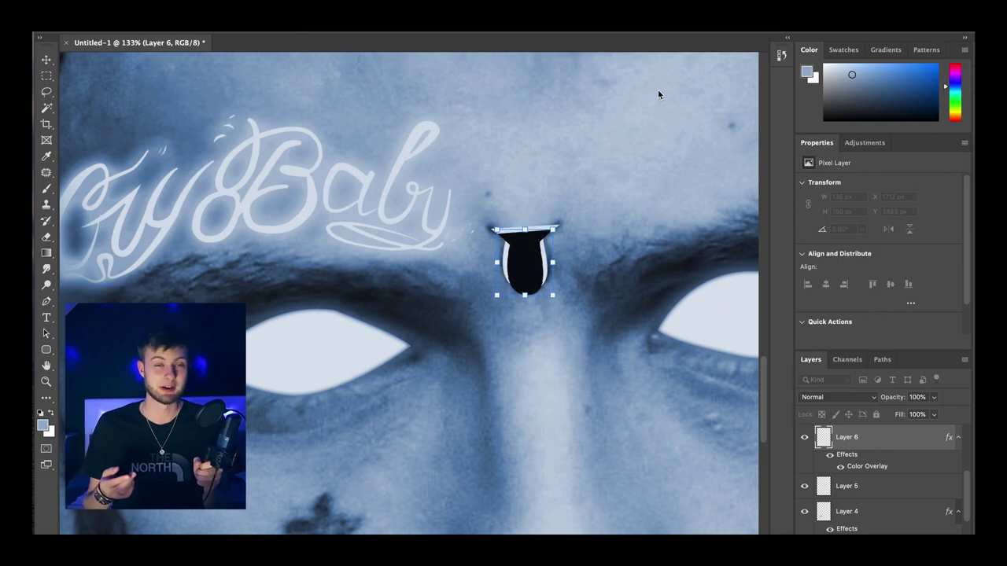
key("Return")
key("Up")
key("Up")
key("Up")
key("Up")
key("Up")
key("Up")
key("Up")
key("Up")
key("Up")
key("Up")
key("Up")
key("Up")
key("Up")
key("Up")
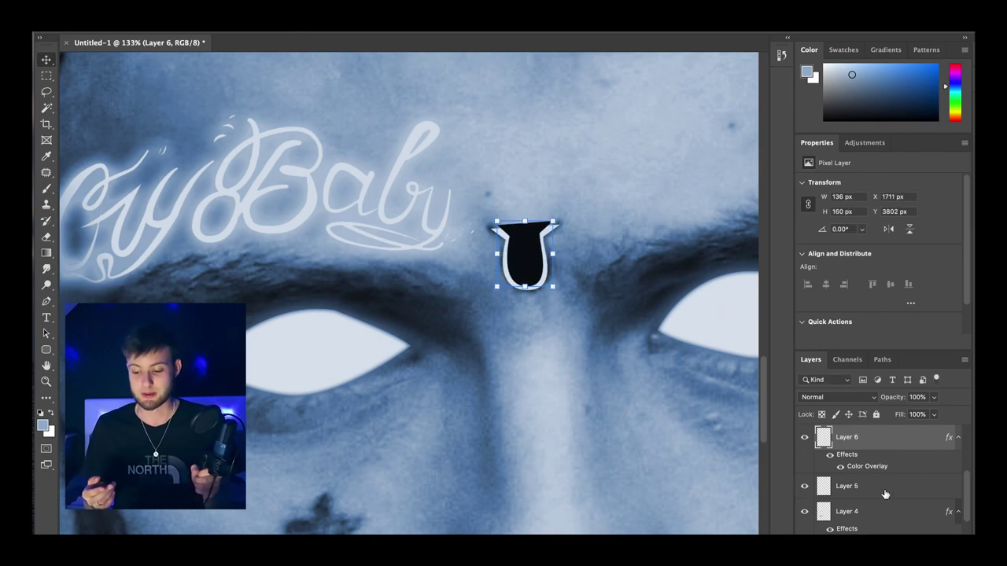
Merge the black copy with the white U shape beneath it into one layer
left_click(885, 494, "super")
left_click(872, 437, "super")
left_click(871, 437, "super")
right_click(872, 437)
left_click(908, 446)
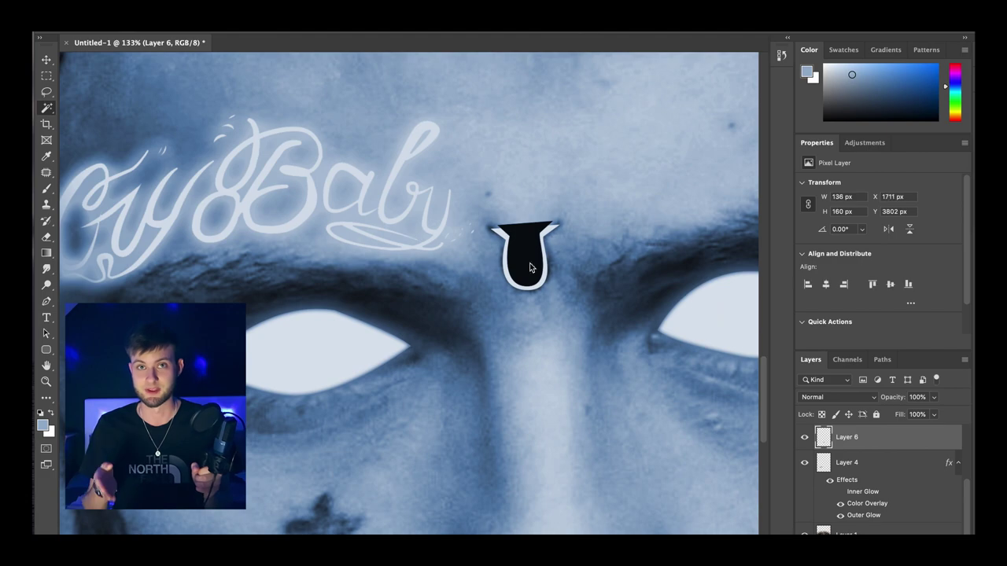
Apply an Outer Glow to the U-shaped outline on Layer 6, leaving its Color Overlay off
right_click(870, 445)
left_click(904, 92)
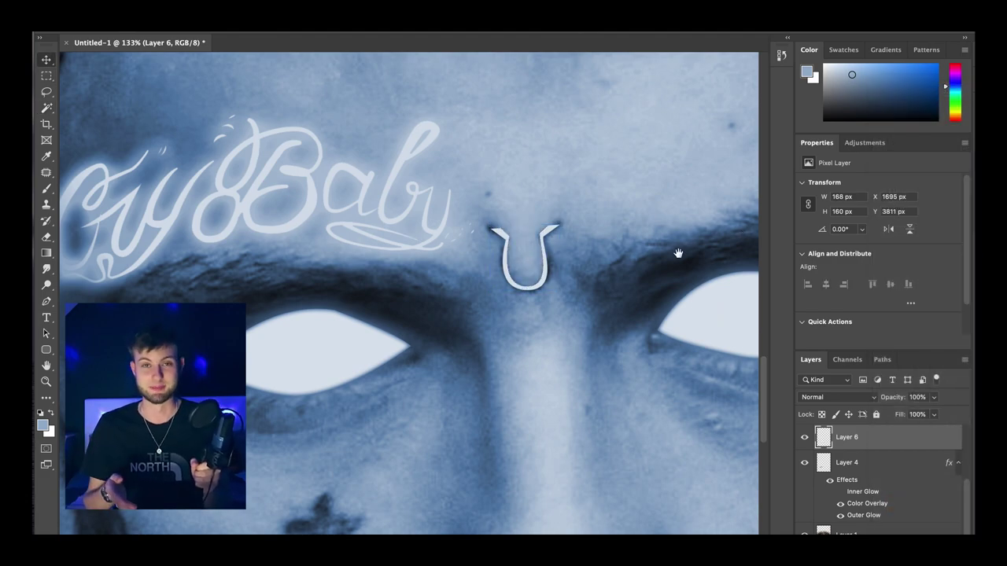
left_click(695, 317)
left_click_drag(944, 101, 689, 114)
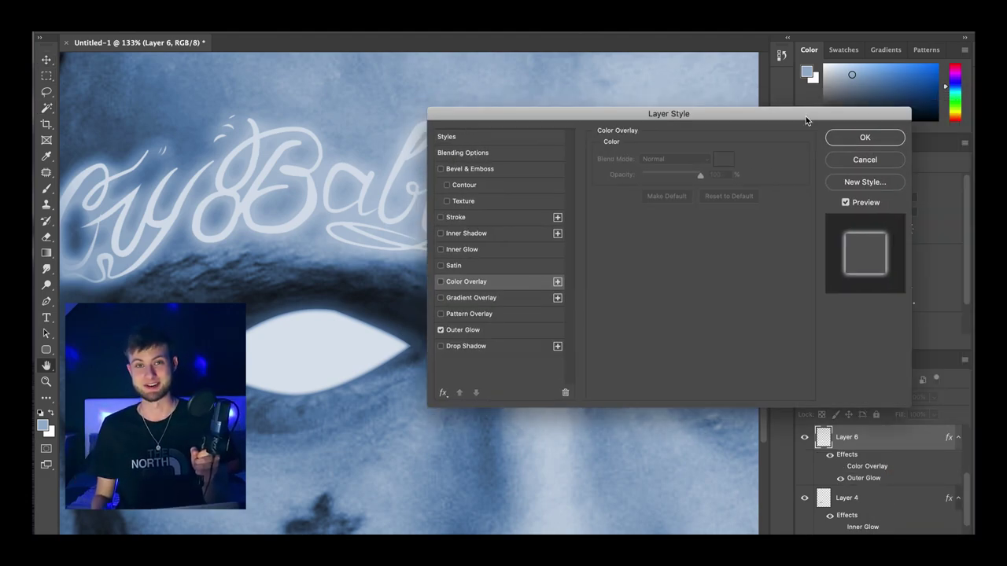
left_click(865, 137)
Lasso around the U-shaped tattoo on Layer 1, fill the area to remove the old dark ink, and deselect
scroll(849, 512, "down", 2)
left_click(851, 516)
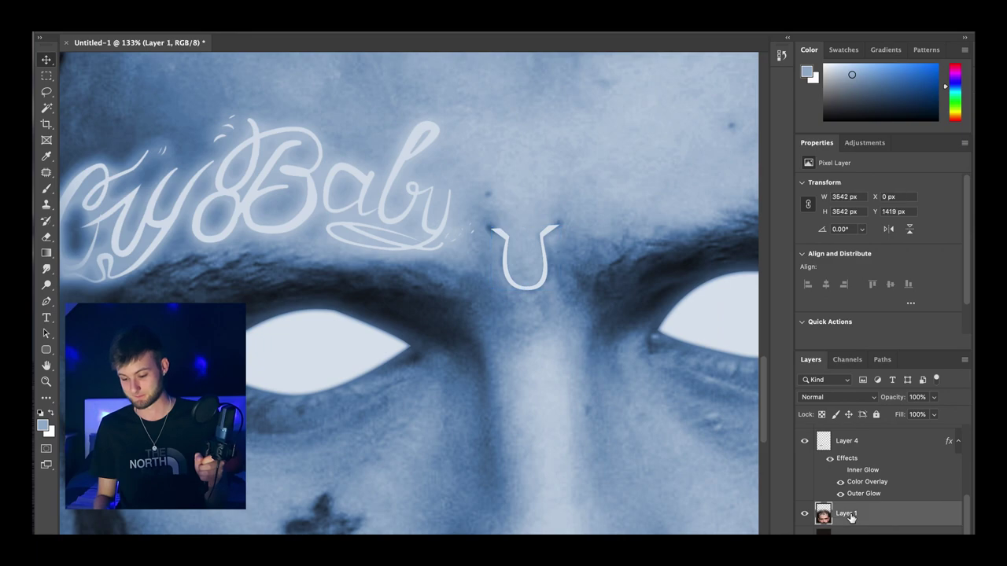
left_click_drag(505, 248, 501, 240)
right_click(507, 242)
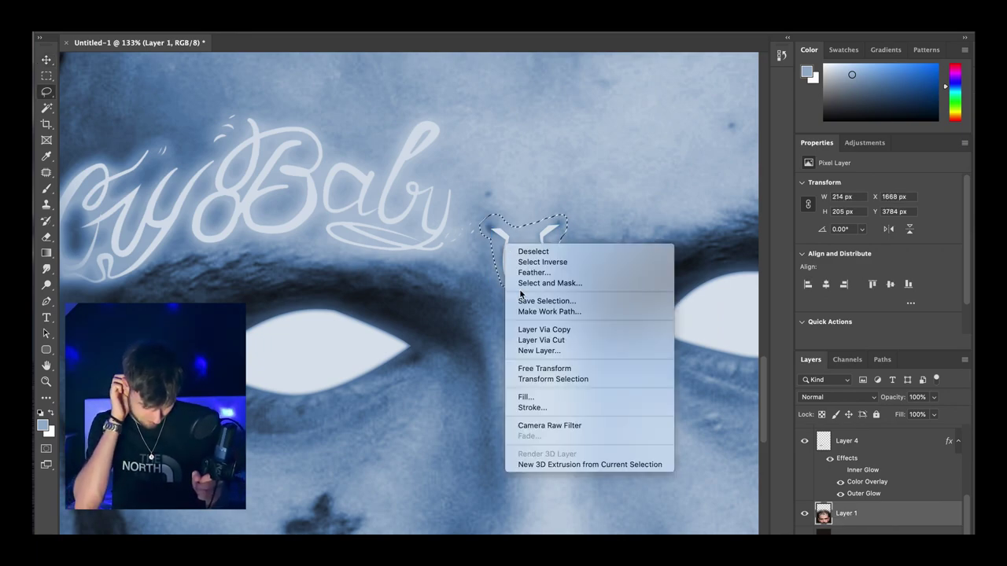
left_click(529, 399)
left_click(668, 245)
left_click(46, 77)
left_click(213, 148)
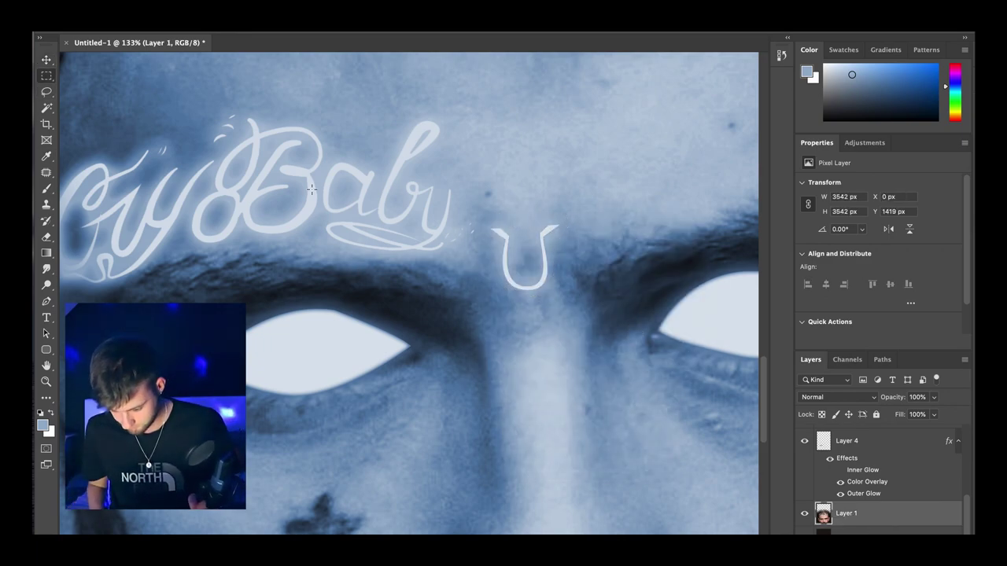
Open the Liquify filter on the glowing eyes of Layer 3
key("super+minus")
key("super+minus")
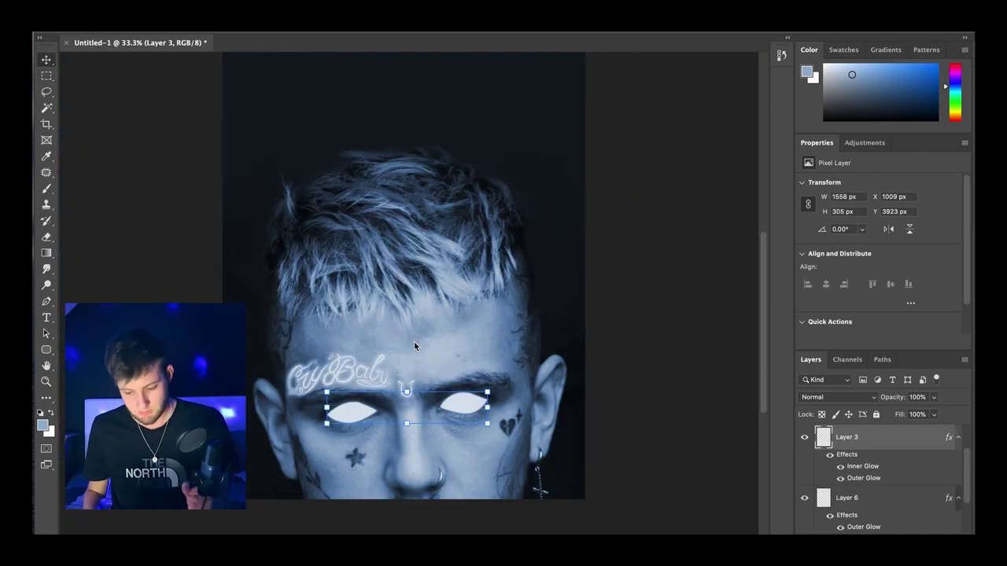
key("super+shift+x")
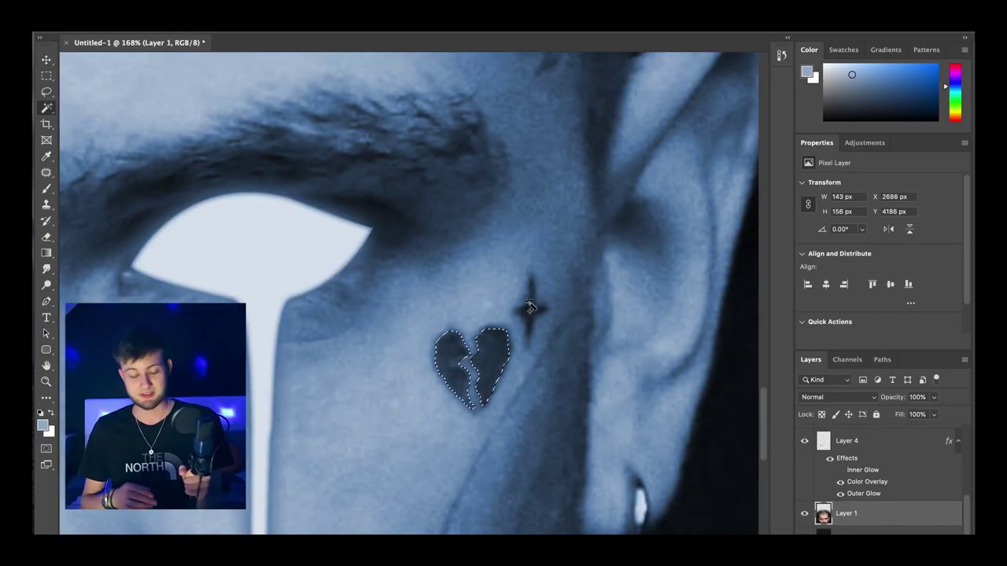
Paint the selected broken-heart tattoo on Layer 4 so it takes on the white glowing style
left_click(530, 307, "shift")
key("super+z")
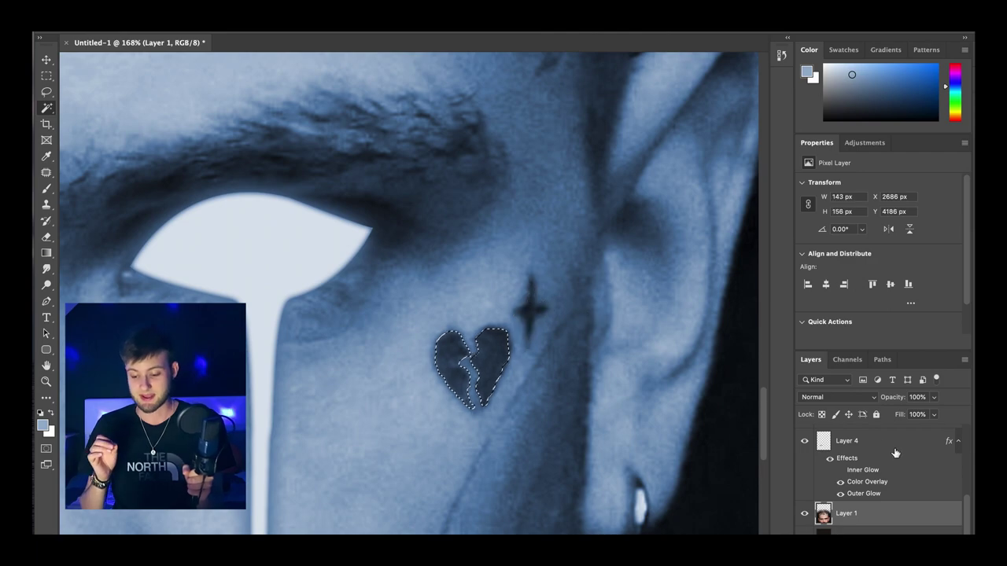
left_click(895, 445)
key("b")
left_click_drag(454, 350, 490, 377)
Deselect and brush a small glowing cross over the star tattoo beside the broken heart
left_click(47, 76)
left_click(531, 311)
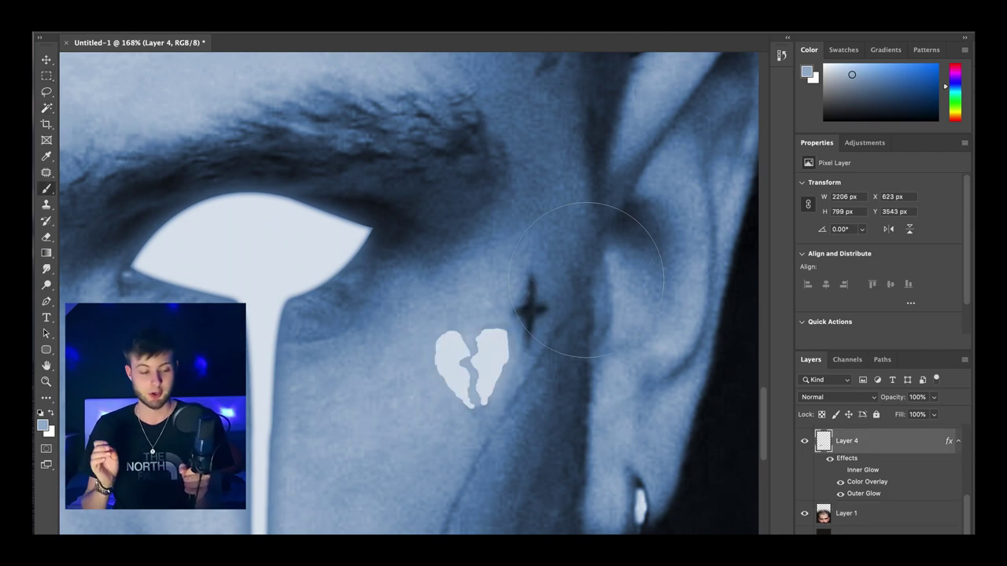
left_click_drag(531, 276, 532, 337)
left_click_drag(512, 302, 553, 302)
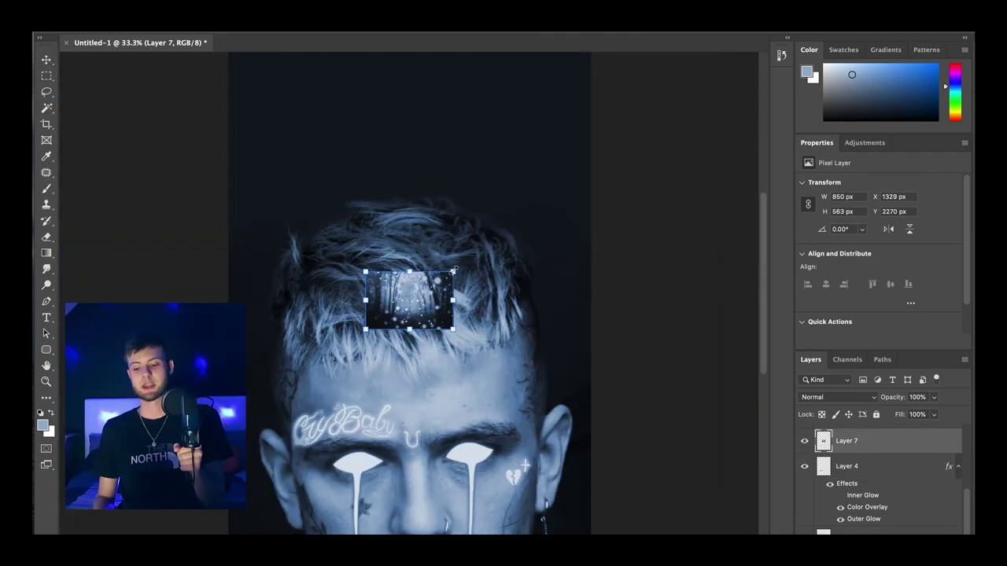
Stretch the snowy forest picture over the whole canvas, 3508 × 4961 px, and move its layer below Layer 1
left_click_drag(453, 270, 591, 180)
left_click_drag(364, 326, 228, 420)
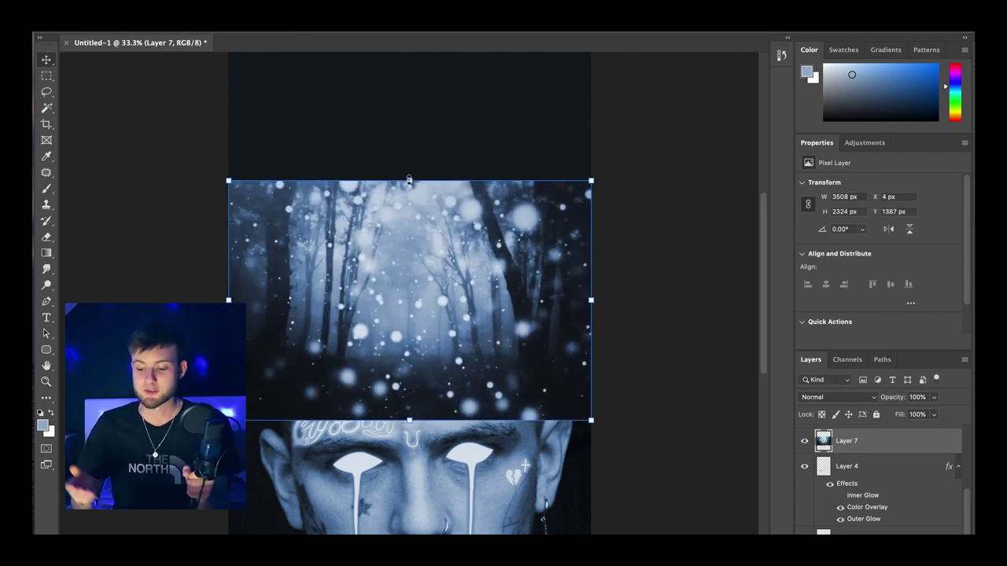
left_click_drag(409, 179, 409, 50)
key("ctrl+minus")
left_click_drag(409, 121, 409, 112)
left_click_drag(409, 399, 409, 496)
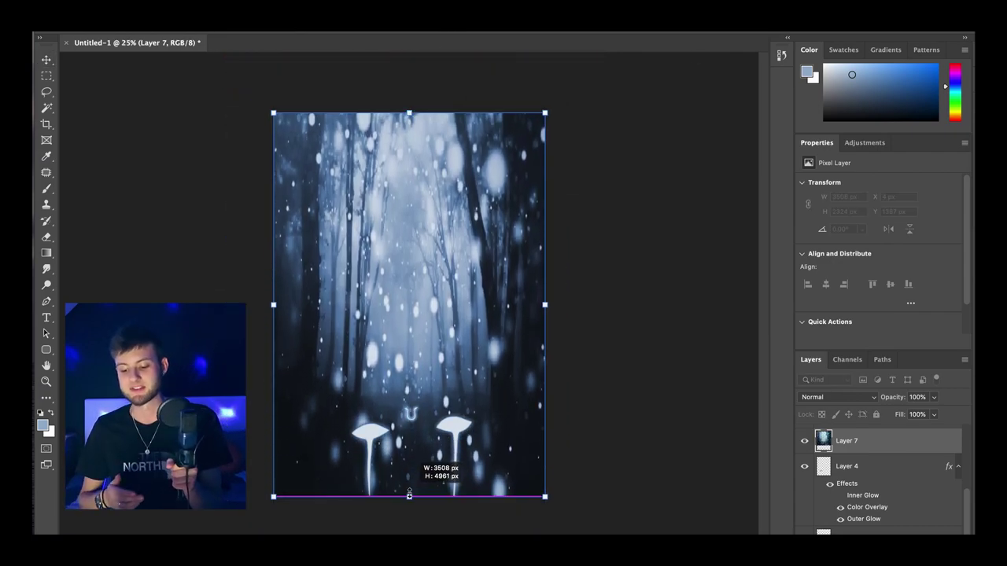
key("Return")
left_click_drag(865, 442, 869, 530)
Erase the portrait's dark background around the head on Layer 1 and make the forest layer active
left_click(441, 370)
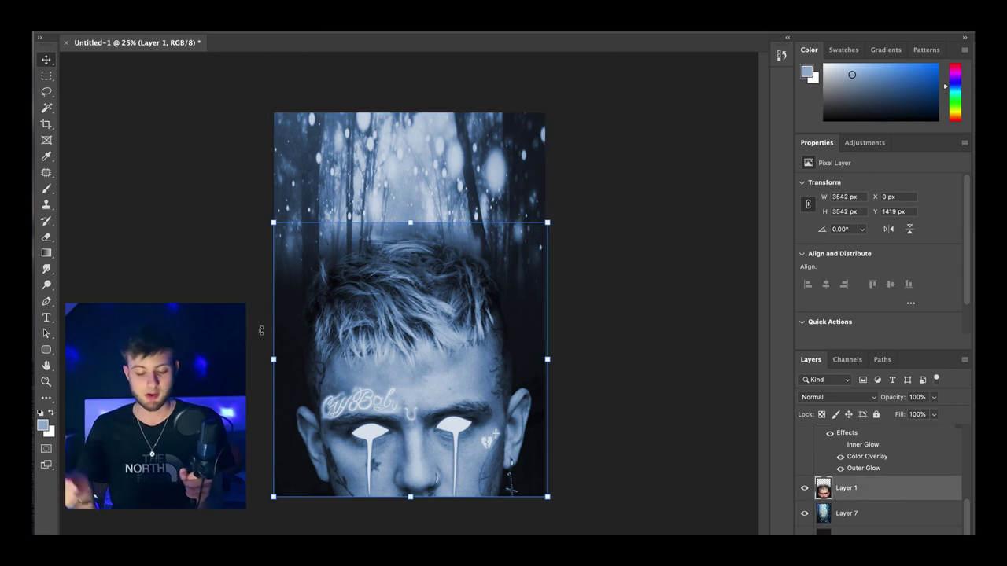
key("e")
left_click_drag(334, 211, 442, 206)
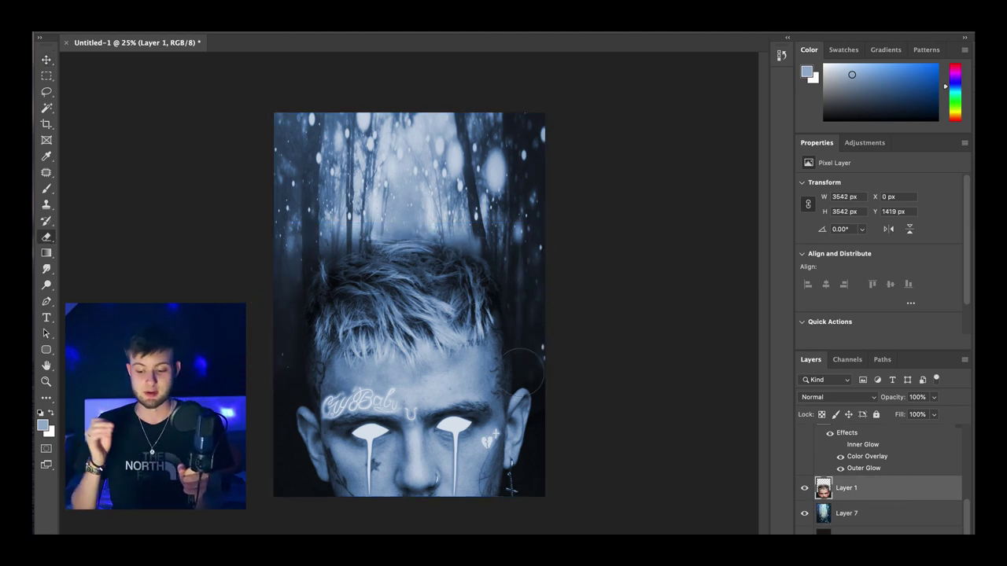
left_click(896, 513)
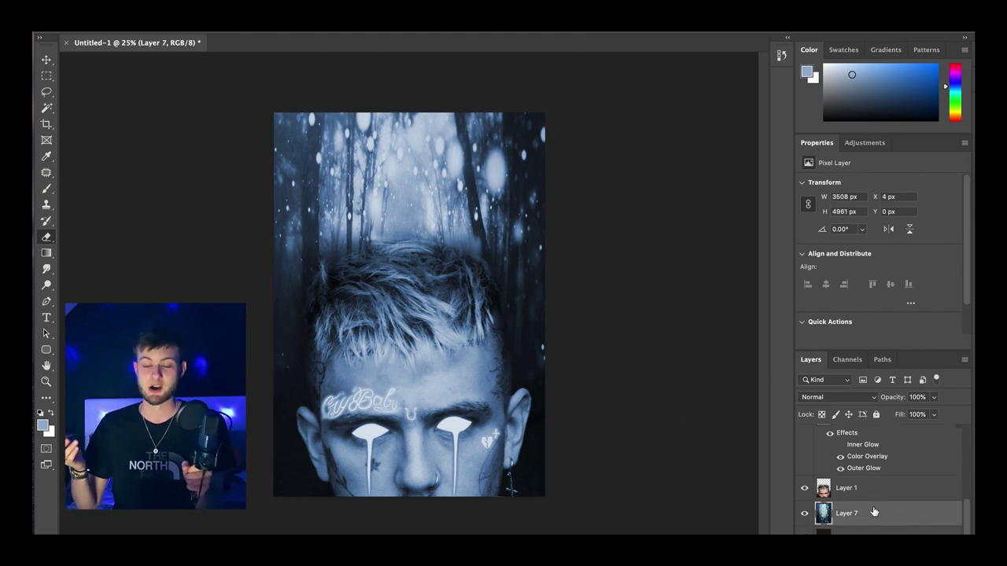
Add a new layer directly above the forest layer and set the foreground colour to black for the Brush
left_click(866, 496)
left_click(867, 513)
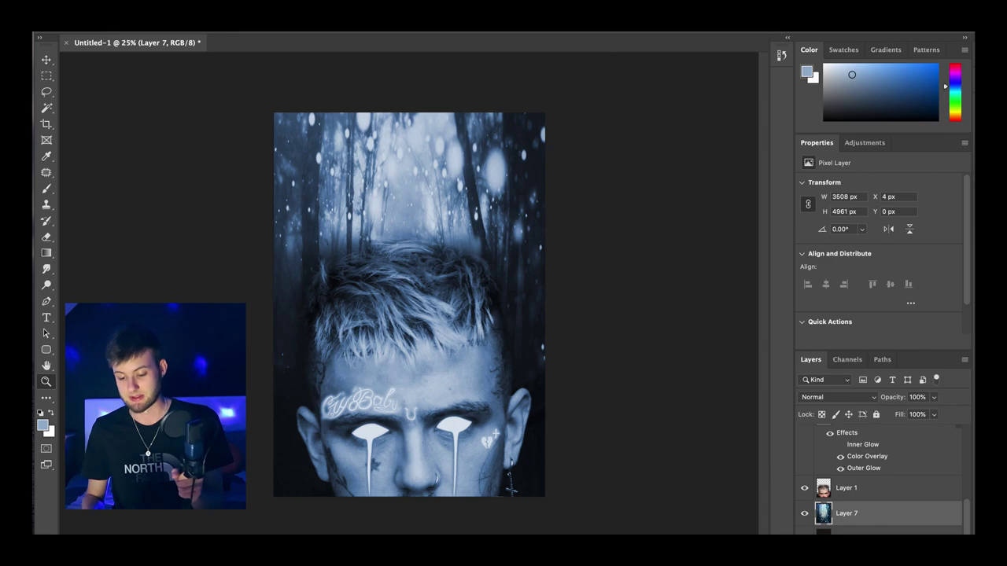
key("alt+shift+super+n")
key("b")
left_click(43, 426)
left_click(430, 370)
key("Return")
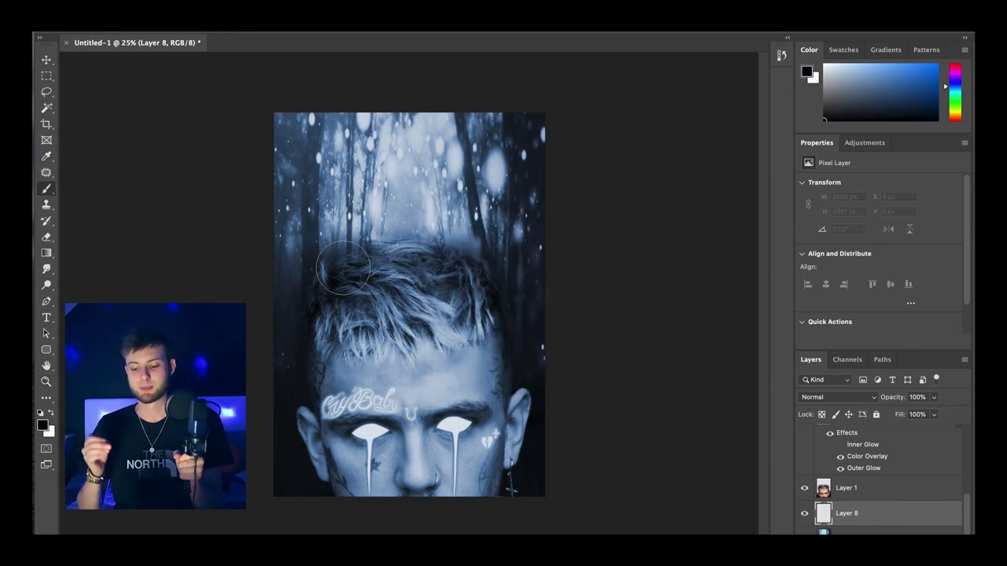
Paint a soft black shadow around the head on Layer 8 and lower that layer's opacity to 65%
left_click_drag(343, 268, 328, 310)
key("super+z")
left_click(92, 29)
left_click_drag(185, 90, 103, 91)
left_click_drag(336, 299, 314, 344)
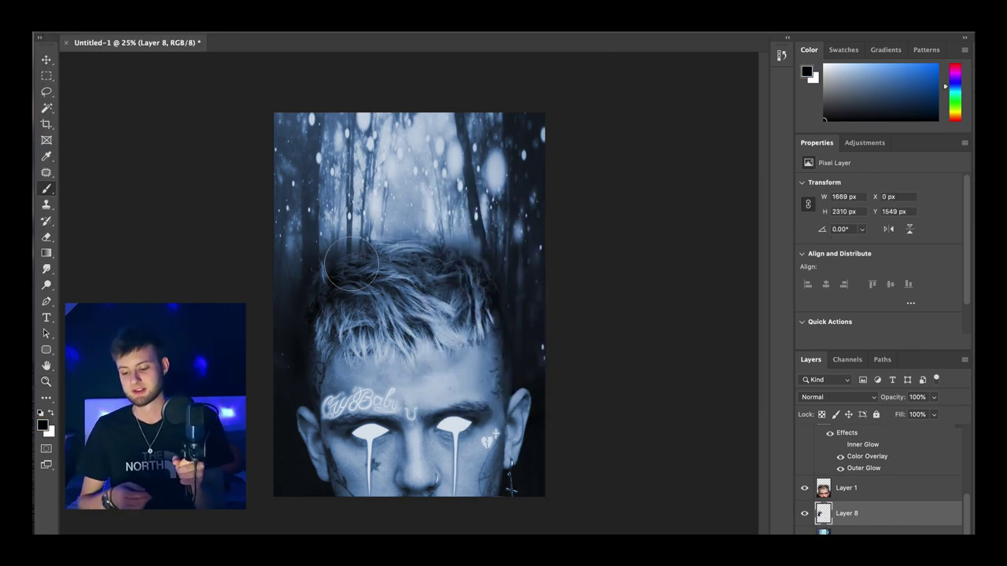
mouse_move(350, 267)
left_mouse_down()
mouse_move(448, 252)
mouse_move(494, 303)
left_mouse_up()
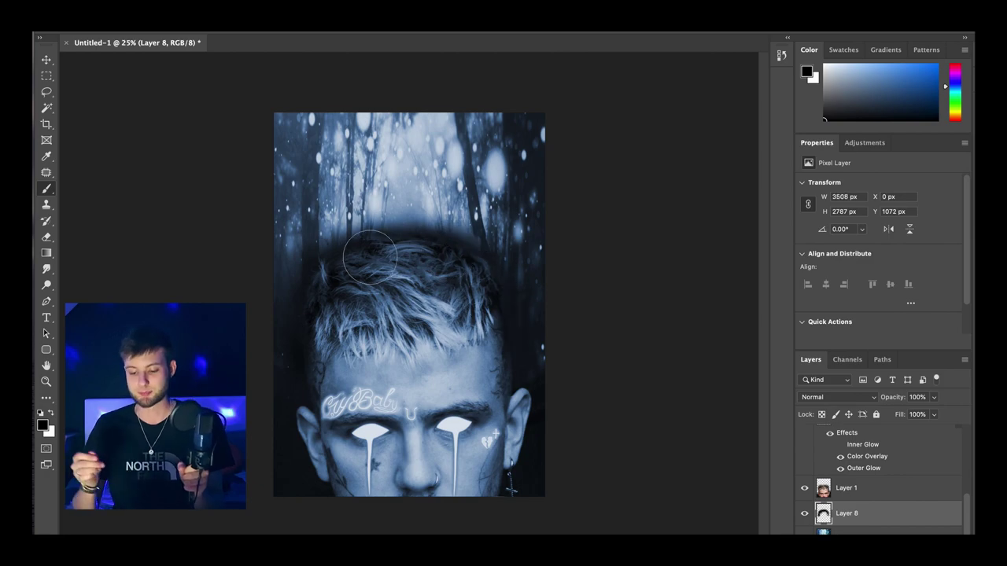
left_click_drag(889, 399, 889, 399)
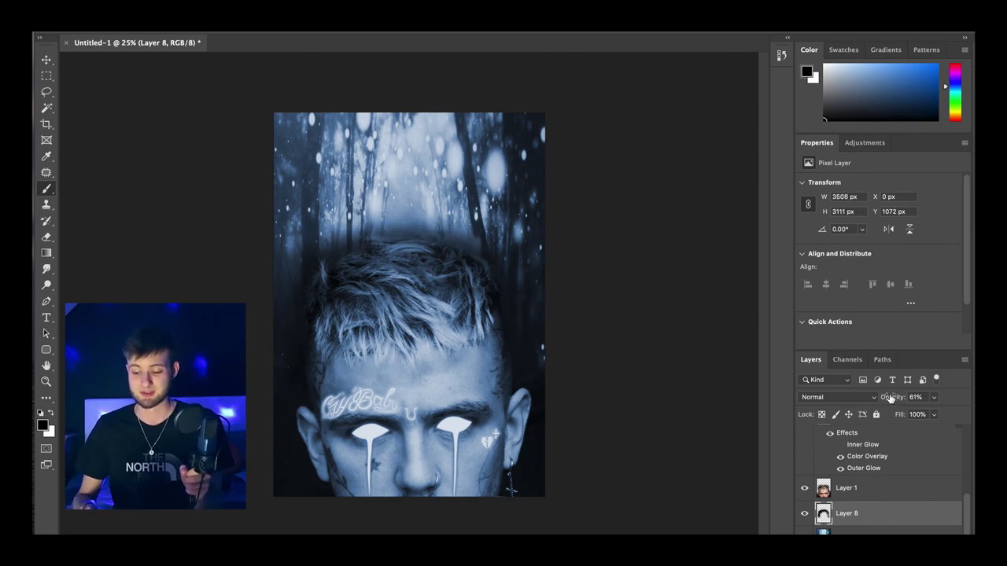
key("z")
mouse_move(417, 431)
left_mouse_down()
mouse_move(455, 431)
mouse_move(429, 430)
left_mouse_up()
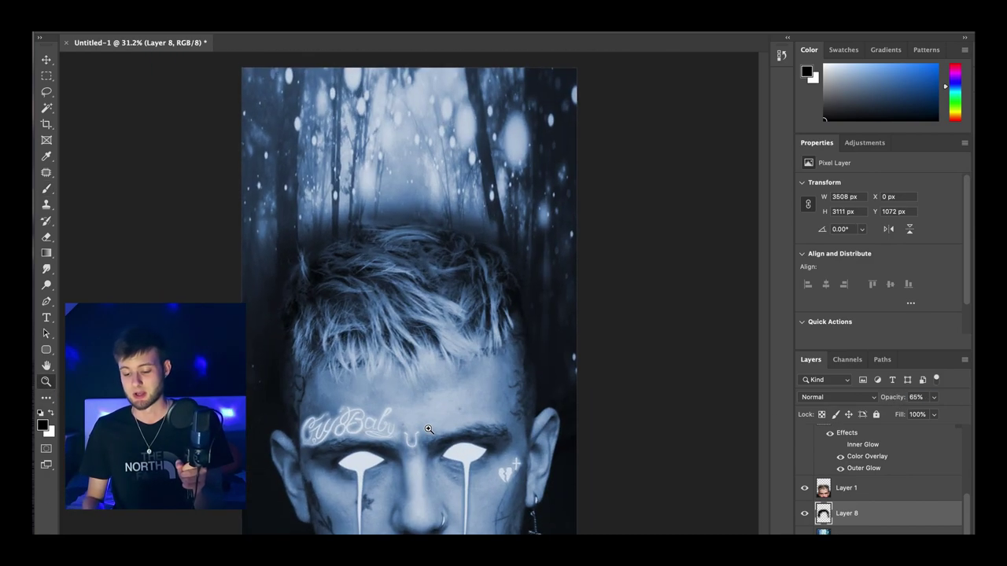
Make the forest layer active and swap the colours so that black is the background colour
left_click(841, 529)
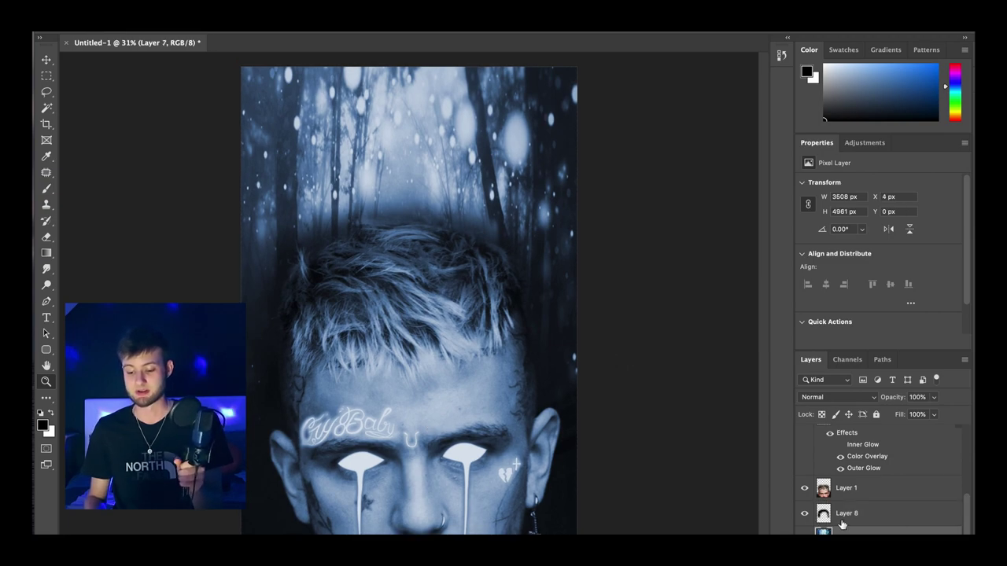
key("x")
key("ctrl+BackSpace")
mouse_move(904, 398)
left_mouse_down()
mouse_move(888, 399)
mouse_move(905, 400)
left_mouse_up()
scroll(890, 529, "down", 1)
left_click_drag(886, 530, 870, 506)
key("ctrl+z")
key("ctrl+z")
key("ctrl+z")
Add a new layer directly above the forest, fill it with black and reduce its opacity to darken the background
left_click(870, 507)
key("ctrl+shift+alt+n")
key("ctrl+BackSpace")
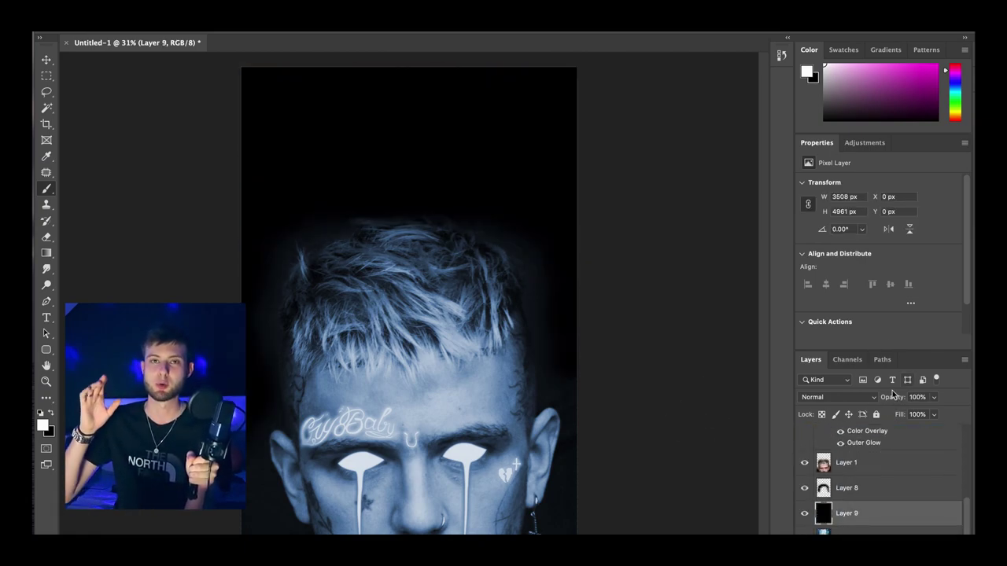
mouse_move(892, 397)
left_mouse_down()
mouse_move(883, 397)
mouse_move(897, 397)
left_mouse_up()
Fill a new layer at the top of the stack with black and lower its opacity to 68%
left_click(48, 60)
left_click(110, 182)
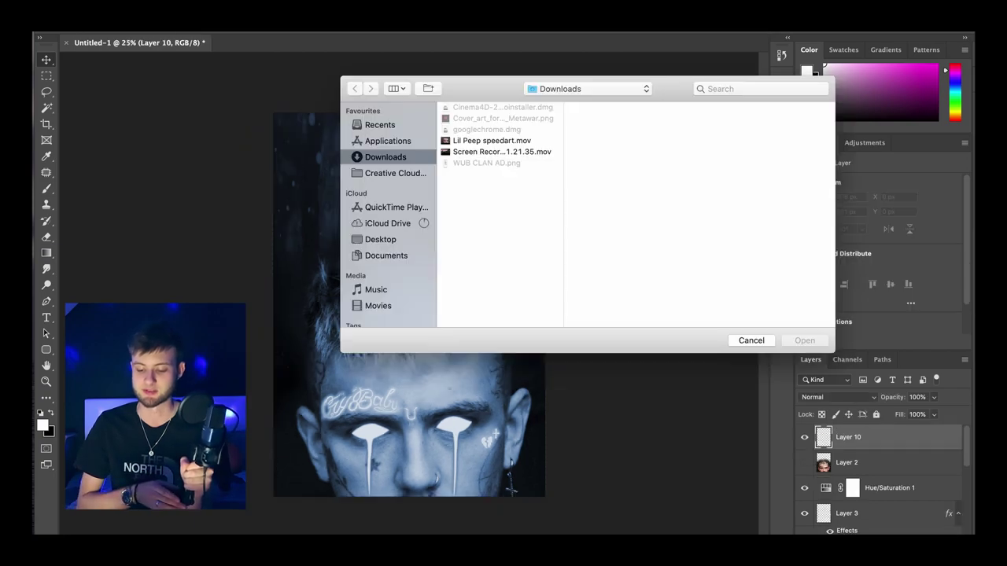
key("Escape")
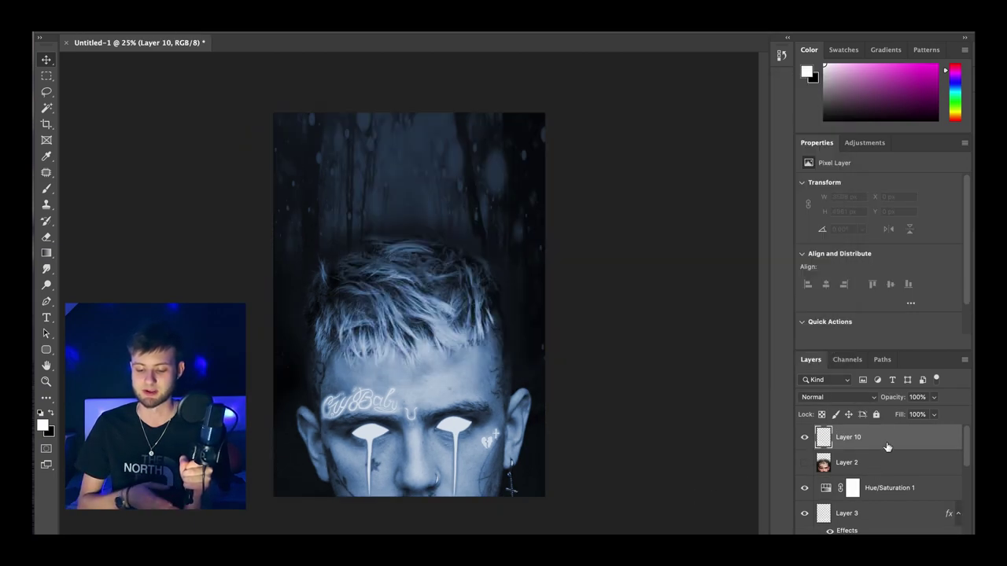
key("ctrl+BackSpace")
left_click_drag(897, 397, 891, 397)
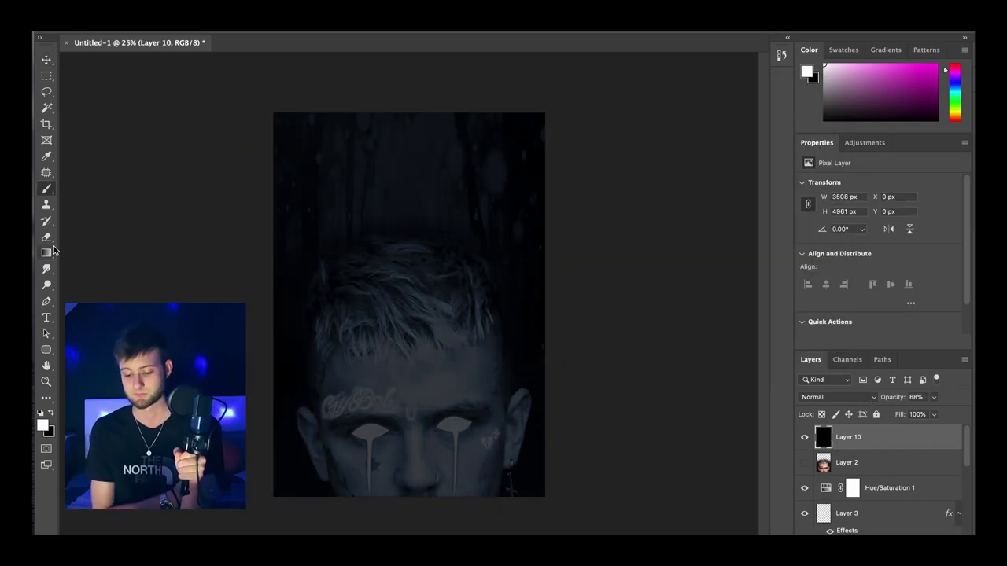
Erase the black of Layer 10 over the face and parts of the background, and set the layer's opacity to 54%
mouse_move(378, 362)
left_mouse_down()
mouse_move(357, 411)
mouse_move(364, 426)
mouse_move(458, 423)
mouse_move(416, 409)
mouse_move(371, 346)
mouse_move(379, 307)
mouse_move(436, 382)
mouse_move(362, 443)
mouse_move(445, 467)
left_mouse_up()
key("bracketright")
key("bracketright")
key("bracketright")
key("bracketright")
mouse_move(500, 168)
left_mouse_down()
mouse_move(321, 135)
mouse_move(277, 256)
left_mouse_up()
left_click_drag(900, 397, 893, 400)
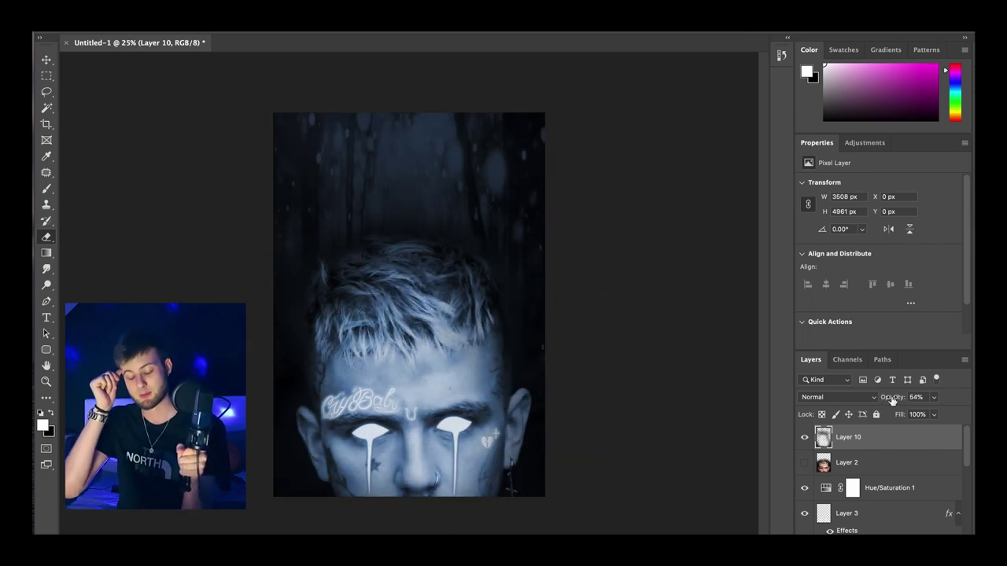
left_click(803, 439)
left_click(803, 439)
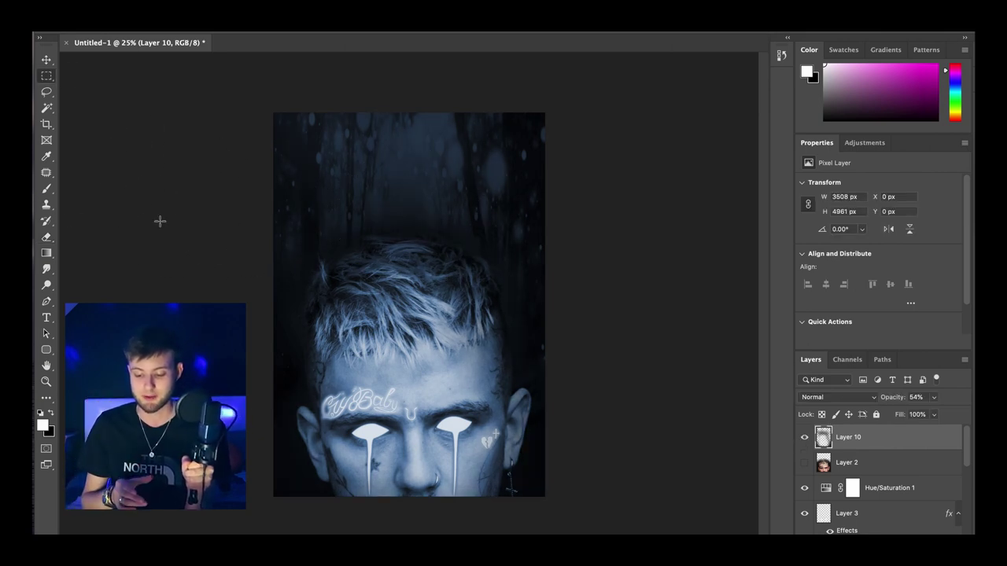
Draw a wide ellipse across the top of the head with no fill and a white stroke
mouse_move(334, 202)
left_mouse_down()
mouse_move(508, 225)
mouse_move(520, 214)
left_mouse_up()
left_click(170, 30)
left_click(98, 49)
left_click(213, 30)
left_click(147, 90)
left_click(210, 31)
Scale and move the ellipse into a flat halo over the hair, about 2755 × 579 px
key("super+t")
left_click_drag(505, 214, 490, 247)
left_click_drag(412, 234, 409, 247)
left_click_drag(535, 270, 504, 270)
left_click_drag(481, 280, 493, 266)
key("Return")
Set the halo's stroke width to 52 px and raise the ellipse slightly above the hair
left_click_drag(200, 33, 211, 33)
key("super+t")
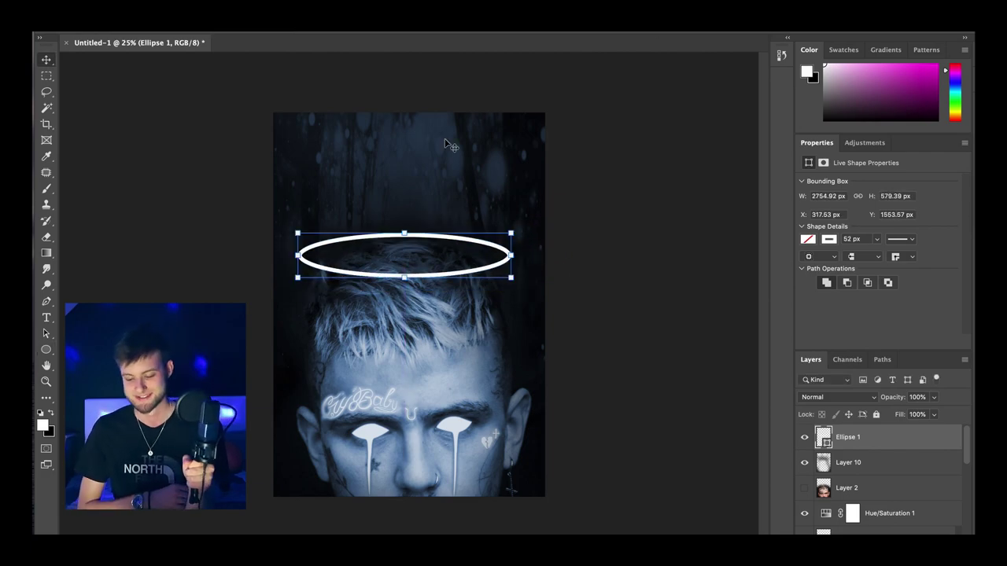
left_click_drag(486, 240, 487, 231)
key("Return")
Give the Ellipse 1 halo an Outer Glow and a blue Inner Glow in its layer style
right_click(893, 437)
left_click(920, 89)
left_click(607, 315)
left_click(625, 233)
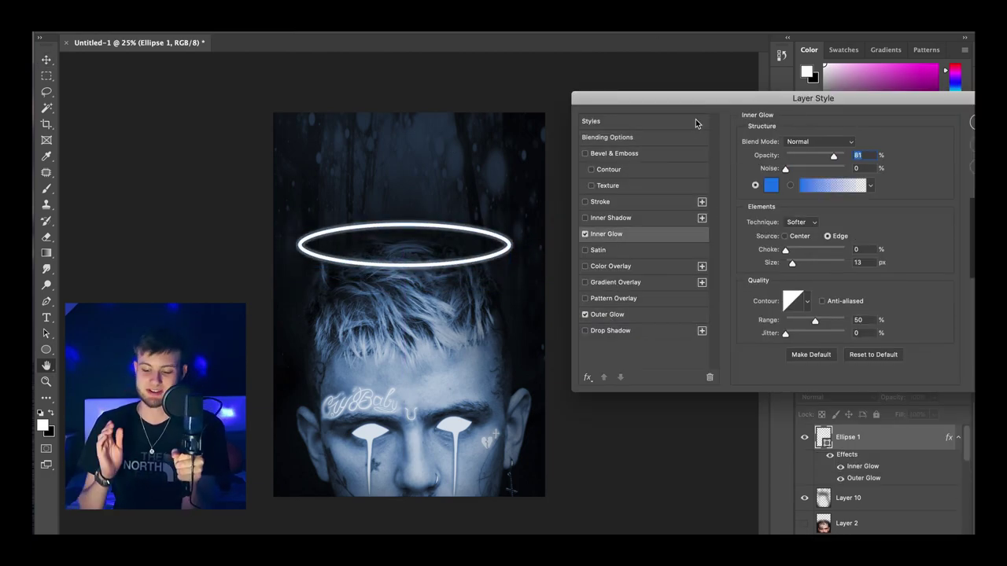
left_click_drag(695, 99, 468, 105)
left_click(786, 128)
Add a new layer clipped to Layer 2 and switch to the Brush
left_click(873, 523)
right_click(882, 523)
left_click(922, 315)
key("b")
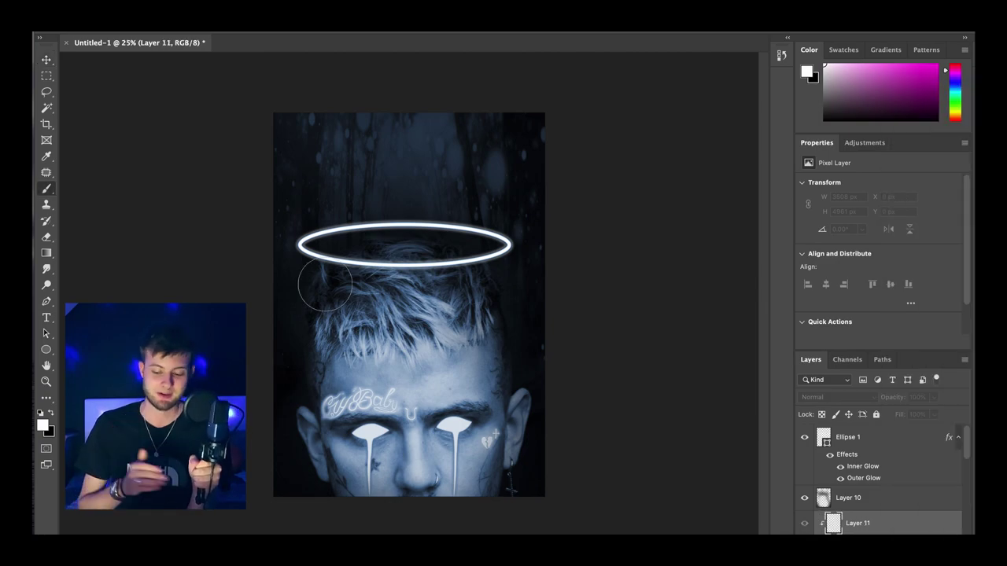
Paste the snow picture above Ellipse 1 and scale it over the face and lower canvas, about 3552 × 3766 px
left_click(873, 437)
key("super+v")
key("v")
mouse_move(316, 285)
left_mouse_down()
mouse_move(465, 297)
mouse_move(587, 245)
left_mouse_up()
left_click_drag(568, 228, 543, 332)
left_click_drag(432, 340, 432, 203)
key("Return")
Set the pasted snow layer's blend mode to Screen and switch to the Eraser
left_click(842, 397)
left_click(826, 486)
key("e")
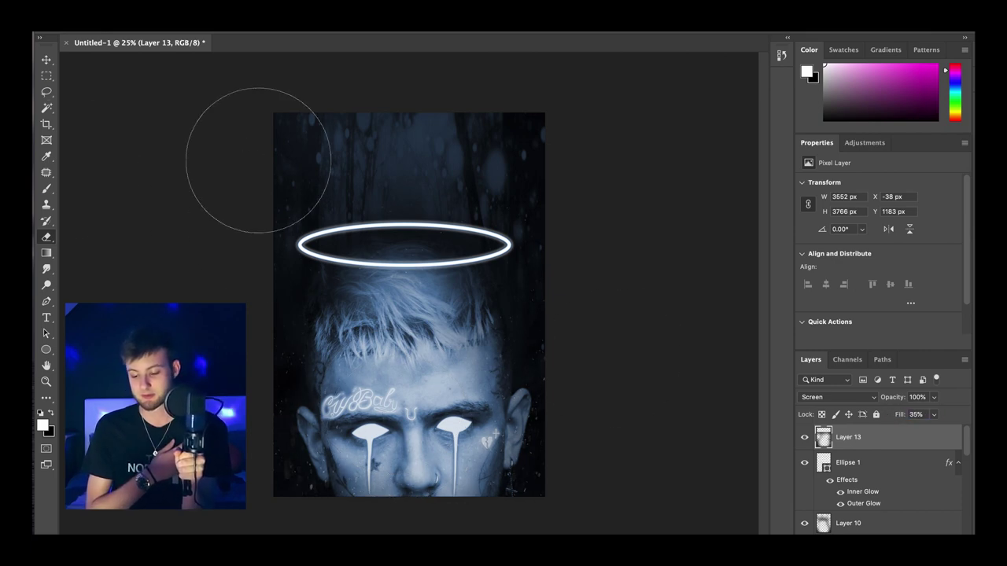
Try a second snow overlay over the upper canvas, about 3520 × 2947 px, with its blend mode set to Screen
key("ctrl+v")
key("ctrl+t")
left_click_drag(407, 285, 495, 131)
left_click_drag(499, 180, 396, 151)
left_click_drag(490, 292, 548, 339)
key("Return")
left_click(861, 399)
left_click(822, 486)
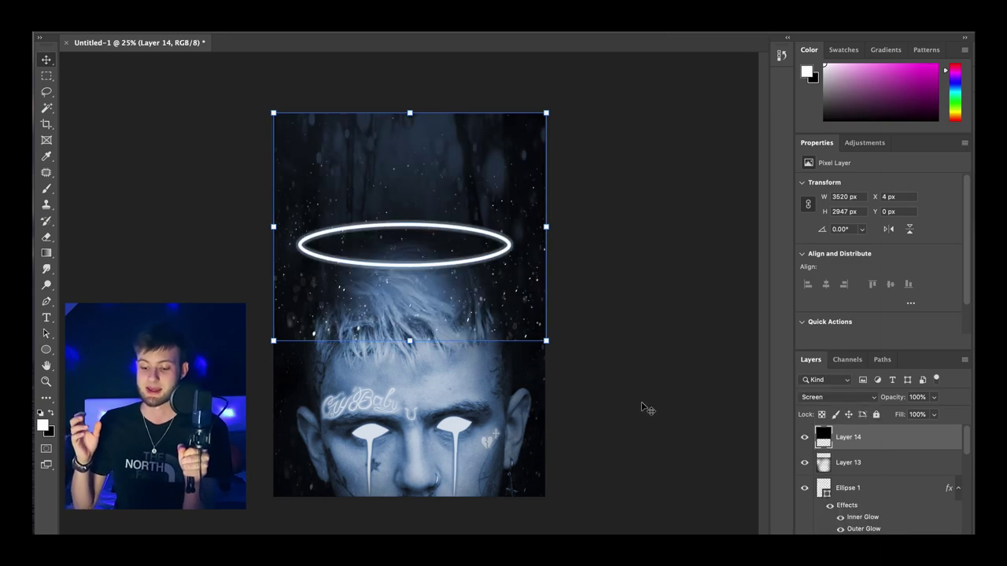
Try shifting the second snow overlay upward and rotating it, cancel the transform and delete Layer 14
key("shift+Up")
key("shift+Up")
key("shift+Up")
key("shift+Up")
key("shift+Up")
key("shift+Up")
key("shift+Up")
key("shift+Up")
key("shift+Up")
key("shift+Up")
key("shift+Up")
key("shift+Up")
key("shift+Up")
key("shift+Up")
key("shift+Up")
key("shift+Up")
key("shift+Up")
key("shift+Up")
left_click_drag(609, 345, 610, 260)
left_click_drag(553, 251, 579, 211)
left_click_drag(360, 92, 373, 102)
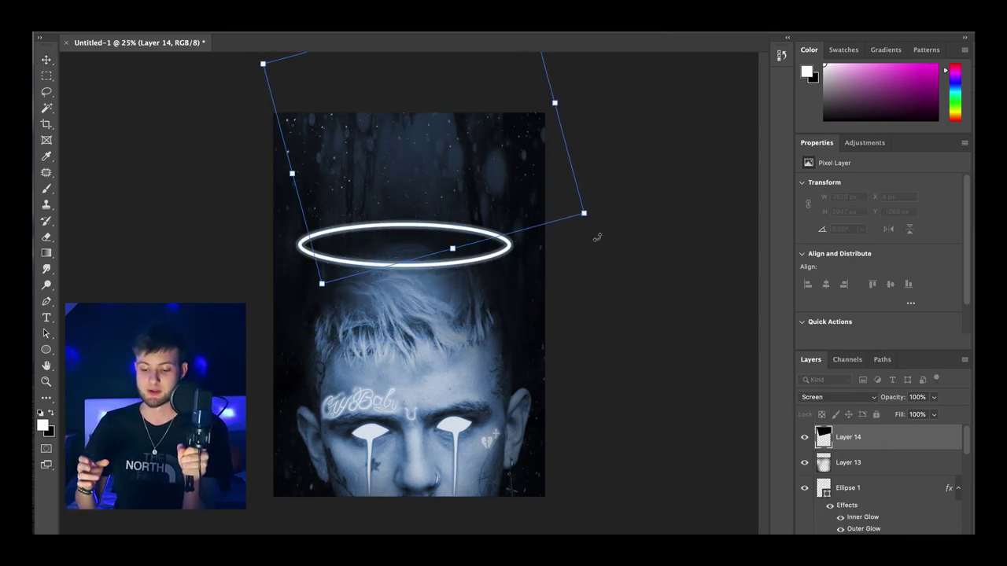
key("Escape")
key("BackSpace")
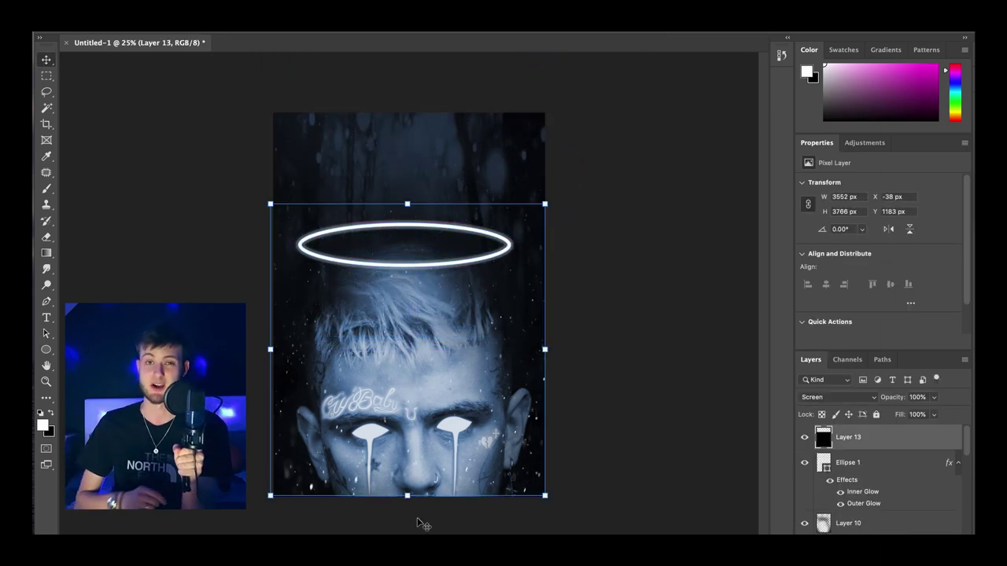